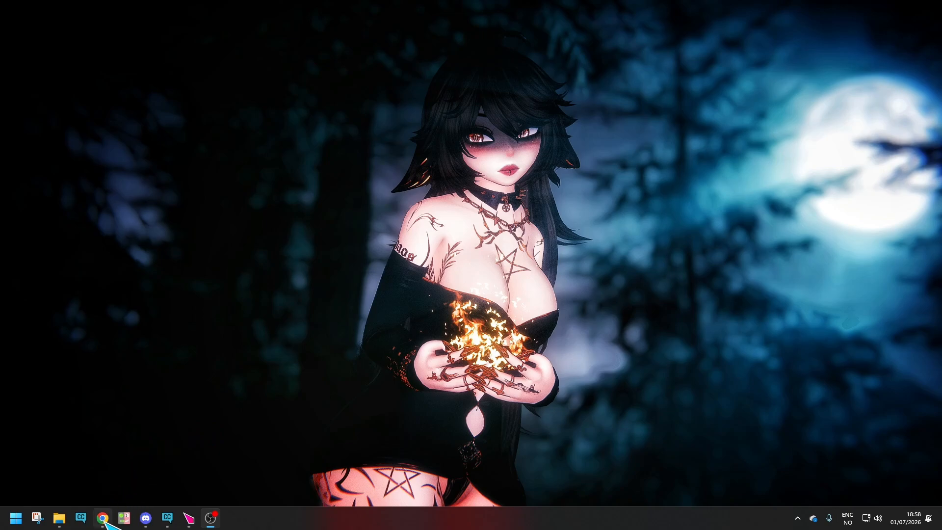
# Review the creator's Unity instructions on the Saylie product page in Chrome.
pyautogui.click(753, 70)
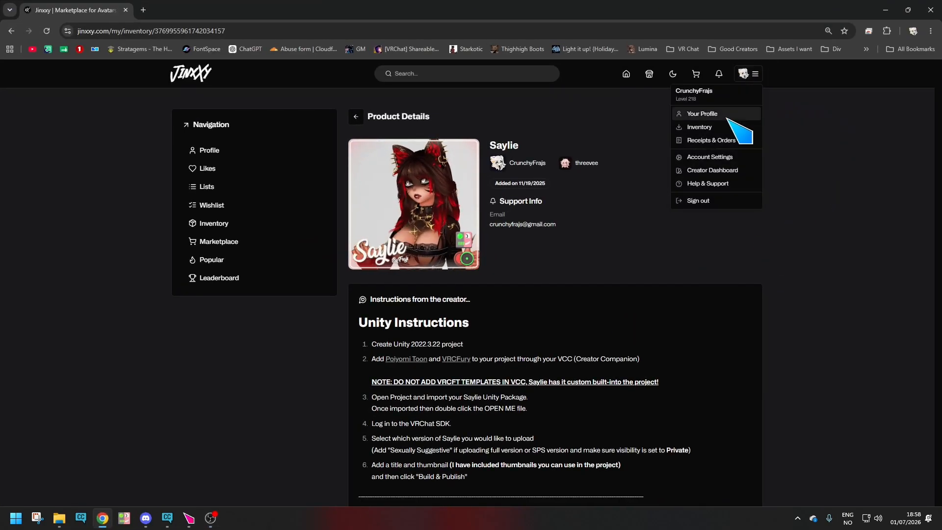
pyautogui.click(803, 296)
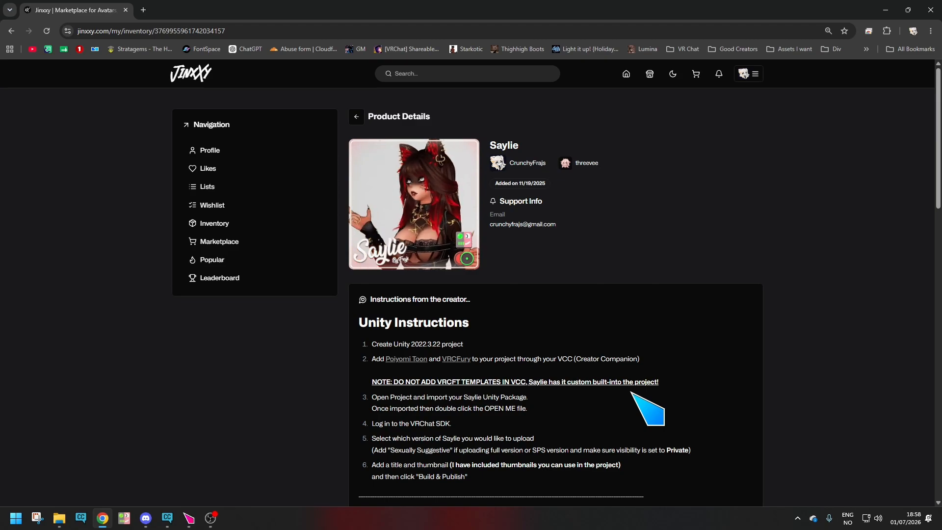
pyautogui.moveTo(358, 319); pyautogui.dragTo(642, 474)
pyautogui.click(642, 475)
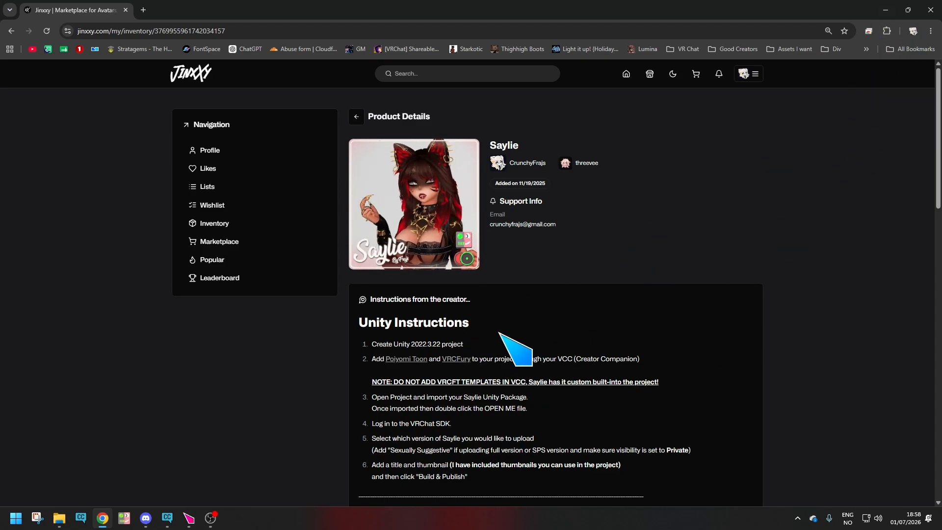
pyautogui.click(887, 10)
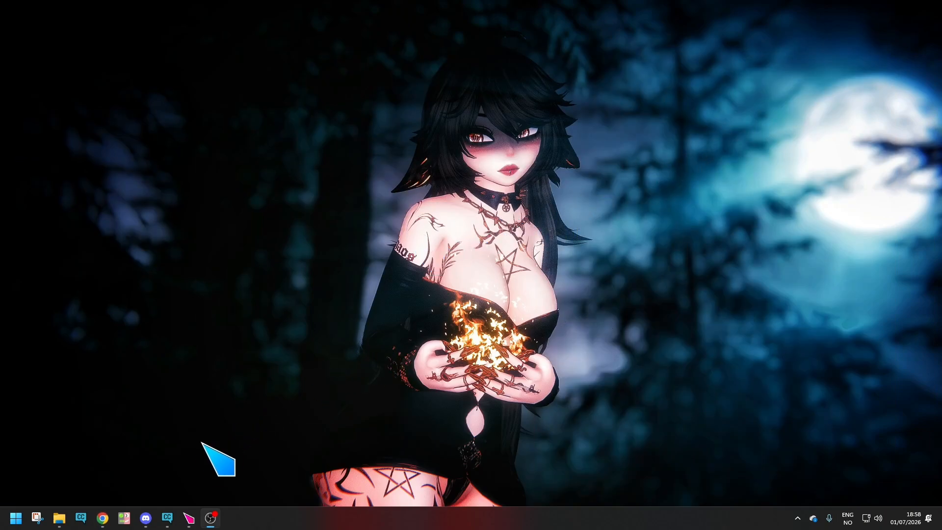
# In VRChat Creator Companion, create a Unity 2022 Avatar Project named Saylie Tutorial.
pyautogui.click(168, 517)
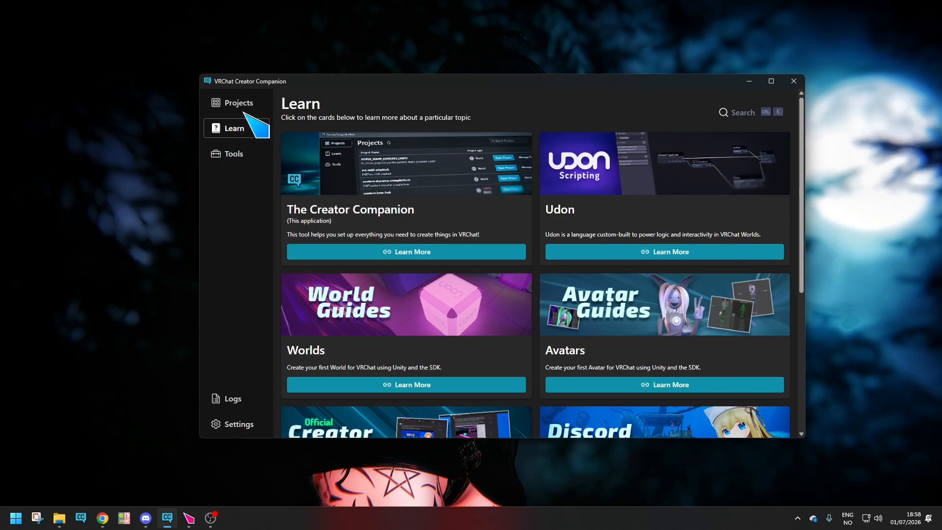
pyautogui.click(243, 103)
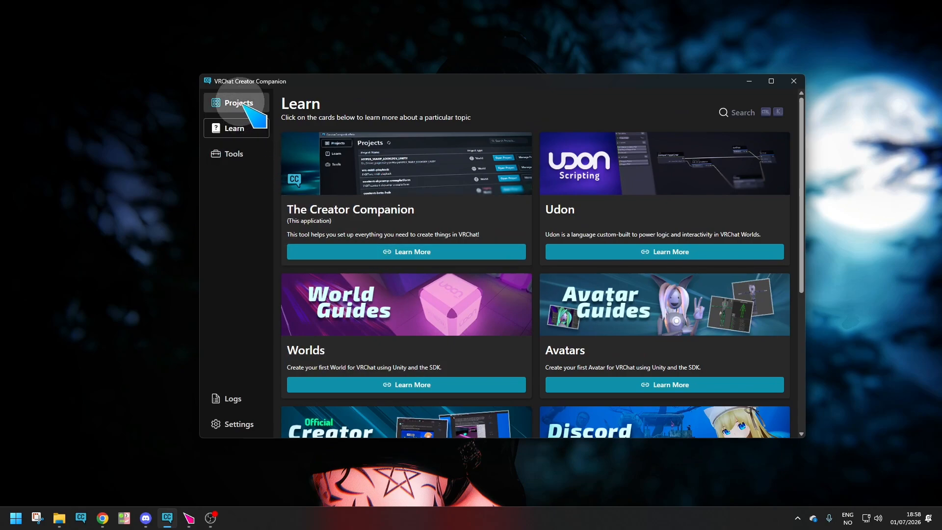
pyautogui.click(731, 108)
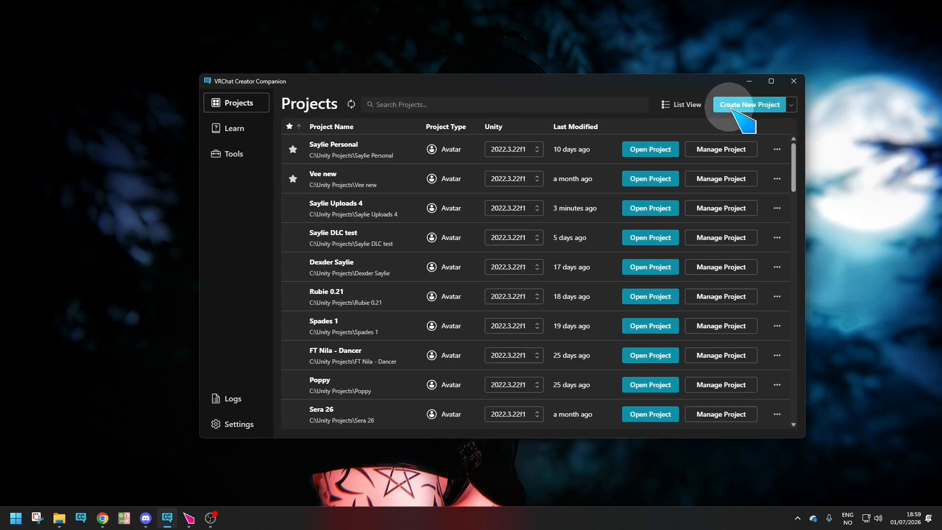
pyautogui.click(596, 171)
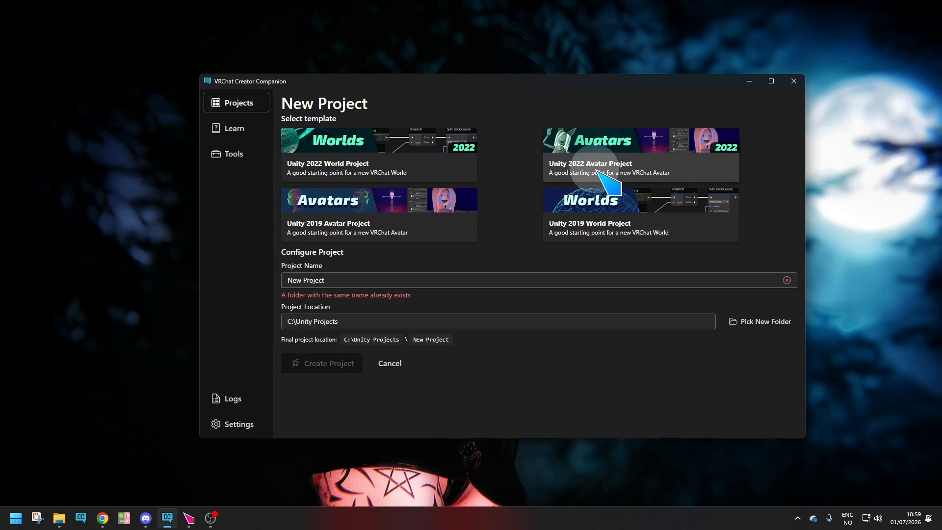
pyautogui.click(337, 278)
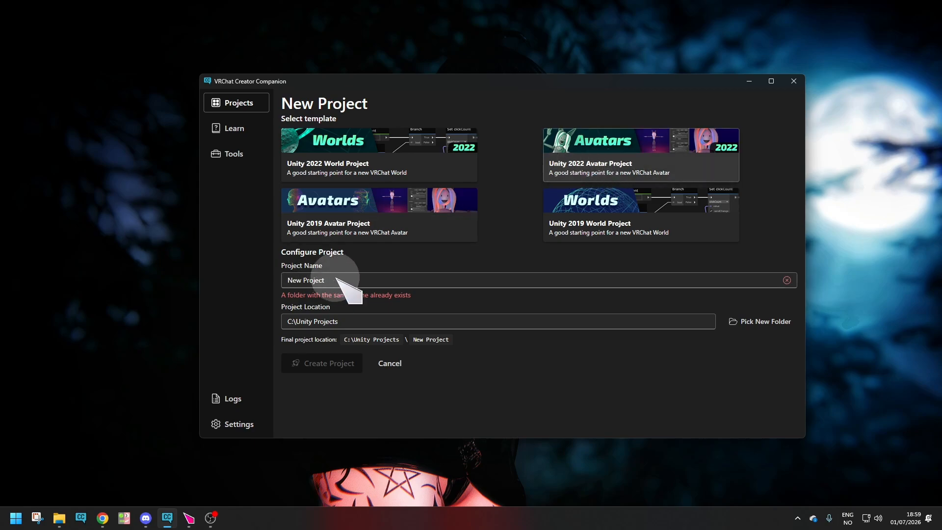
pyautogui.moveTo(337, 278); pyautogui.dragTo(279, 281)
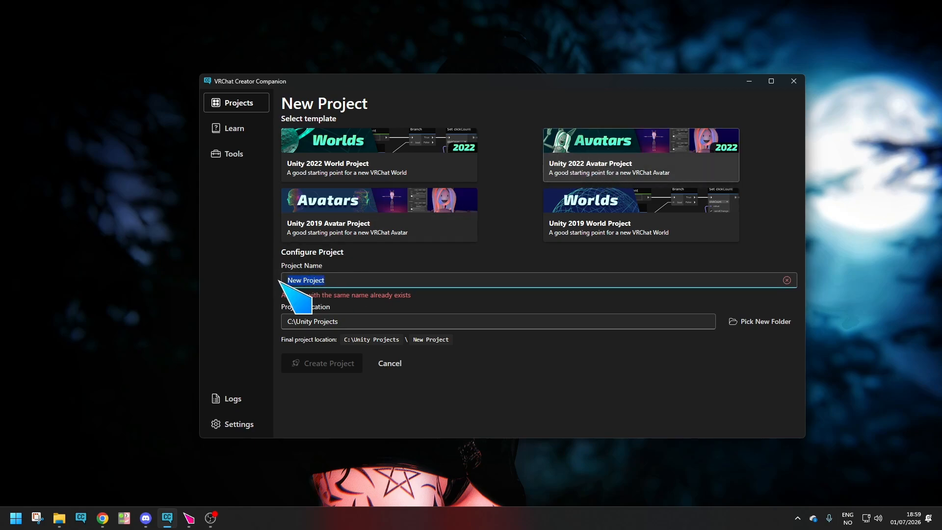
pyautogui.write('Saylie Tutorie')
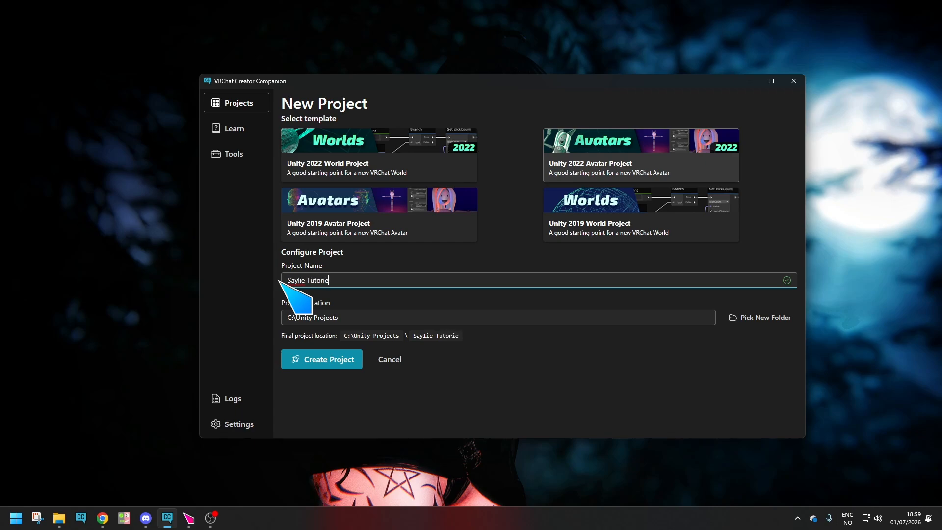
pyautogui.click(351, 364)
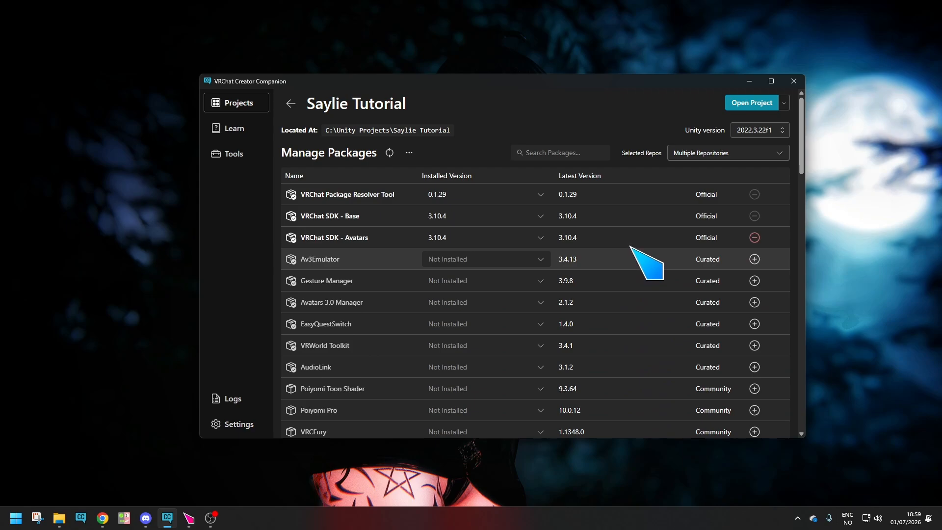
# Add the Poiyomi Toon Shader and VRCFury packages to the Saylie Tutorial project.
pyautogui.scroll(-7, 658, 295)
pyautogui.scroll(8, 660, 289)
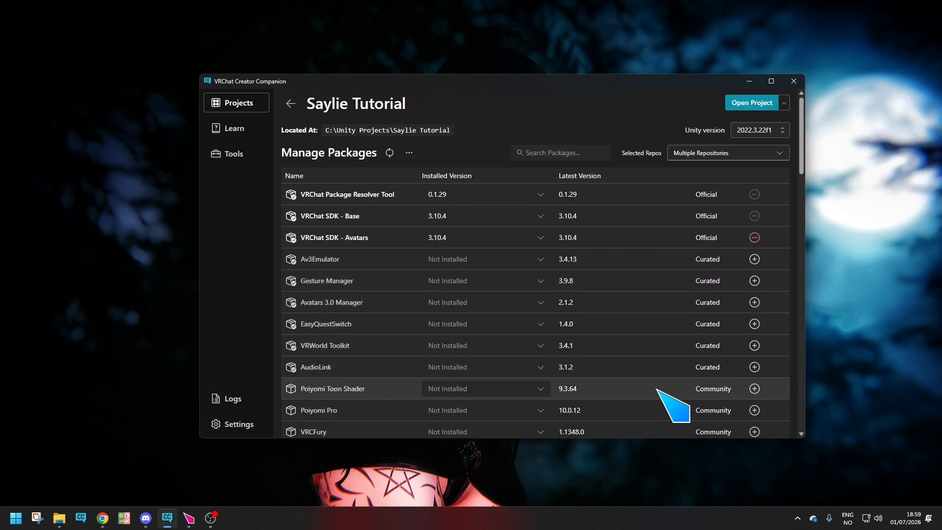
pyautogui.scroll(-1, 667, 309)
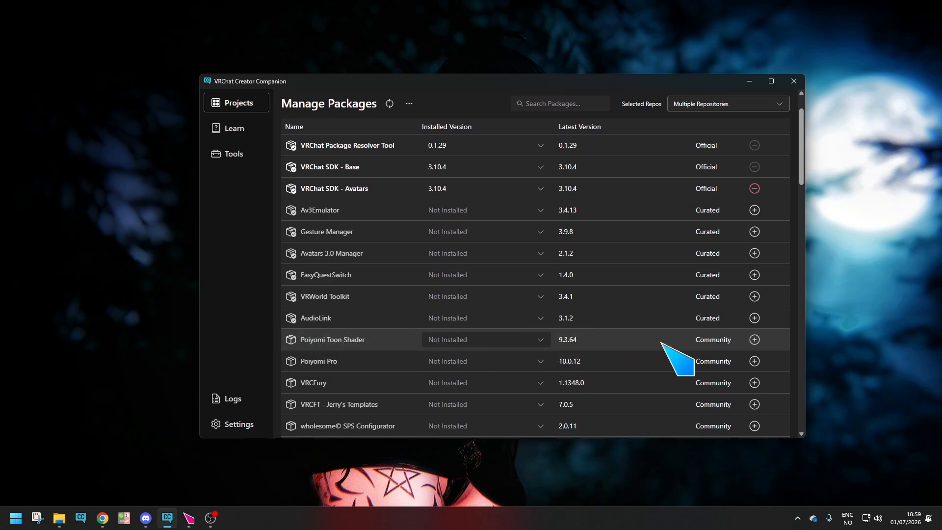
pyautogui.click(759, 342)
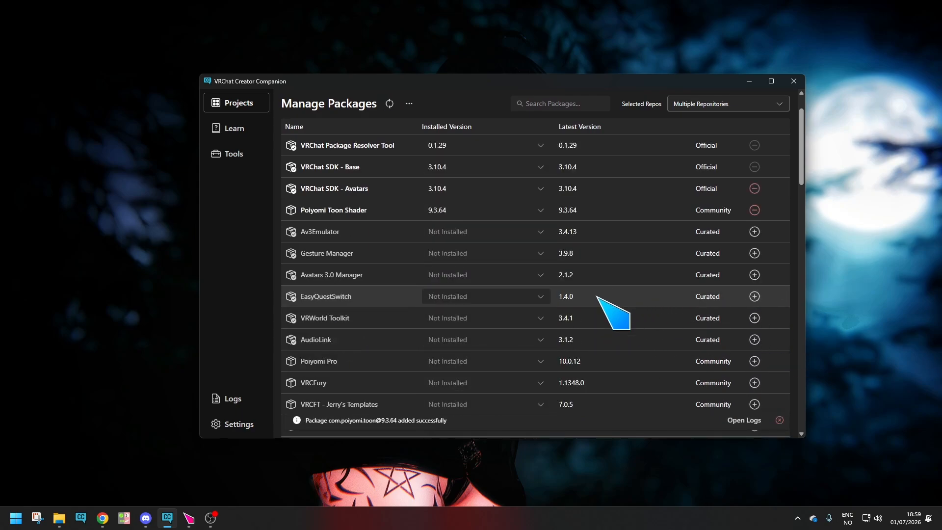
pyautogui.click(330, 213)
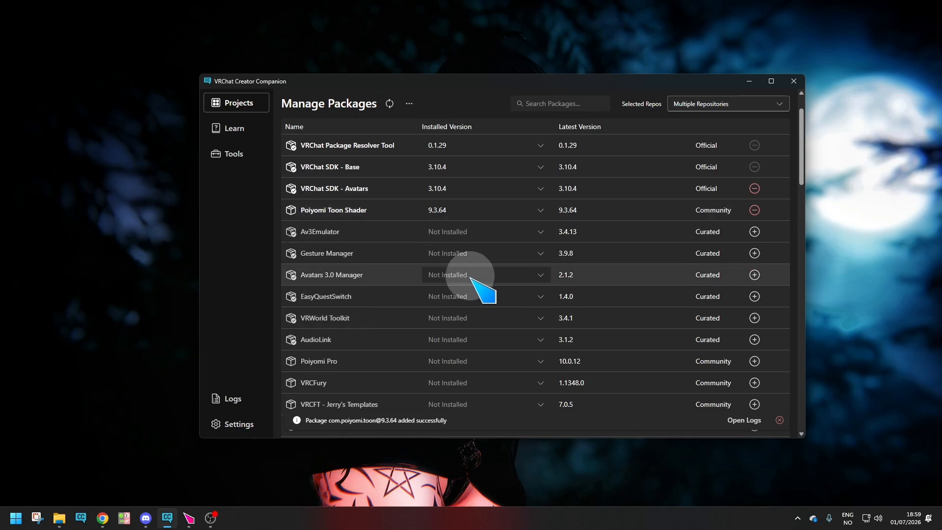
pyautogui.click(755, 383)
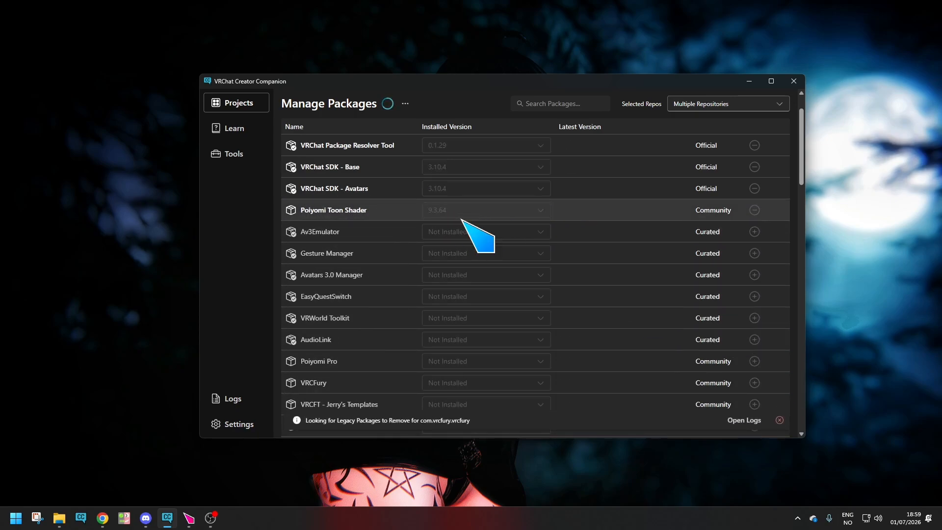
pyautogui.scroll(1, 601, 269)
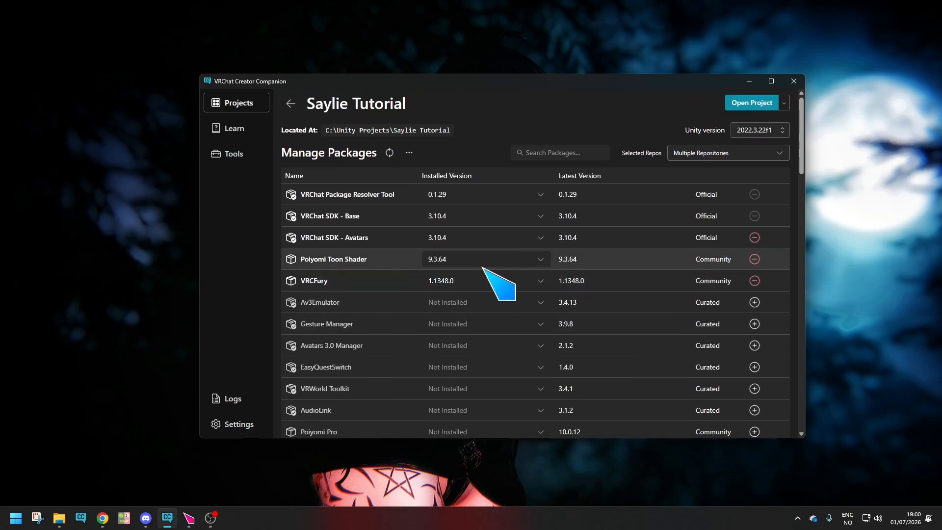
# Open the Saylie Tutorial project in Unity and minimize the Creator Companion window.
pyautogui.click(747, 105)
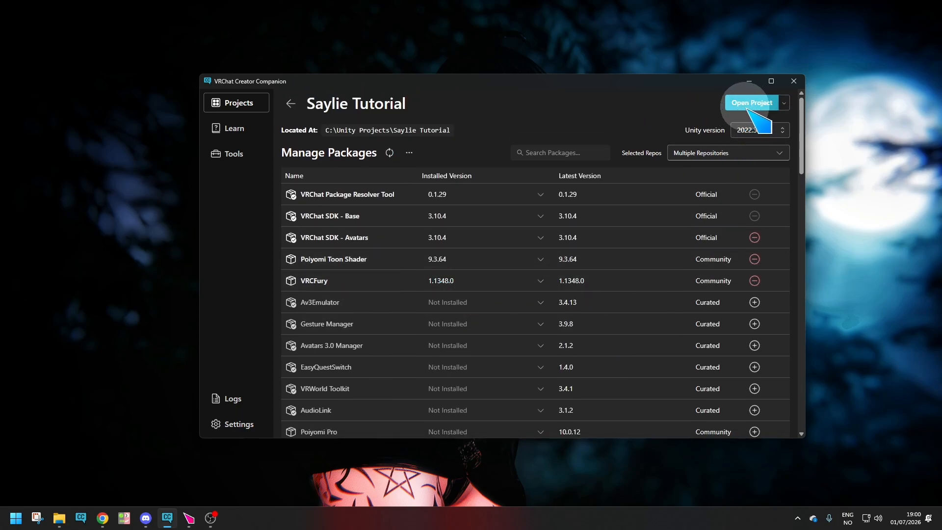
pyautogui.click(750, 106)
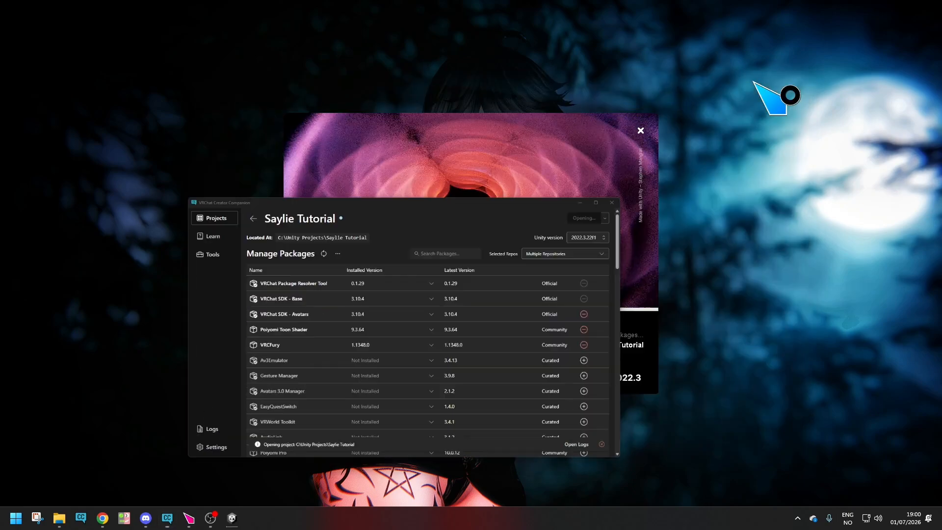
pyautogui.click(750, 81)
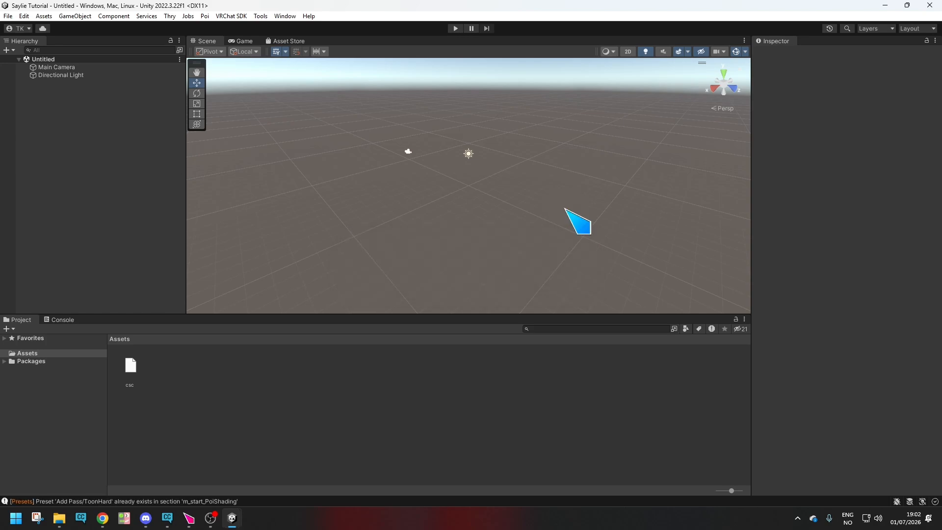
# Resize the editor layout with a shorter Project area, a narrower Hierarchy and a wider Inspector.
pyautogui.moveTo(450, 314); pyautogui.dragTo(450, 334)
pyautogui.moveTo(186, 183); pyautogui.dragTo(165, 184)
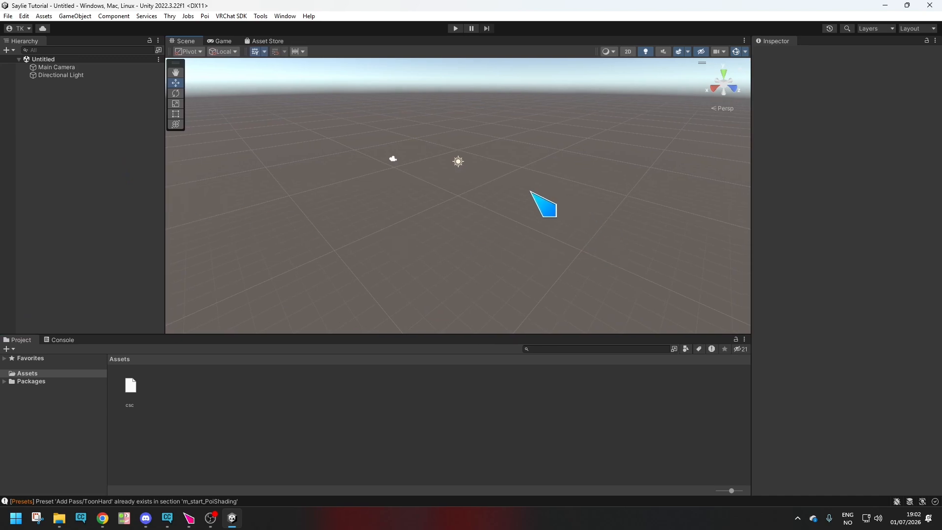
pyautogui.moveTo(751, 211); pyautogui.dragTo(711, 212)
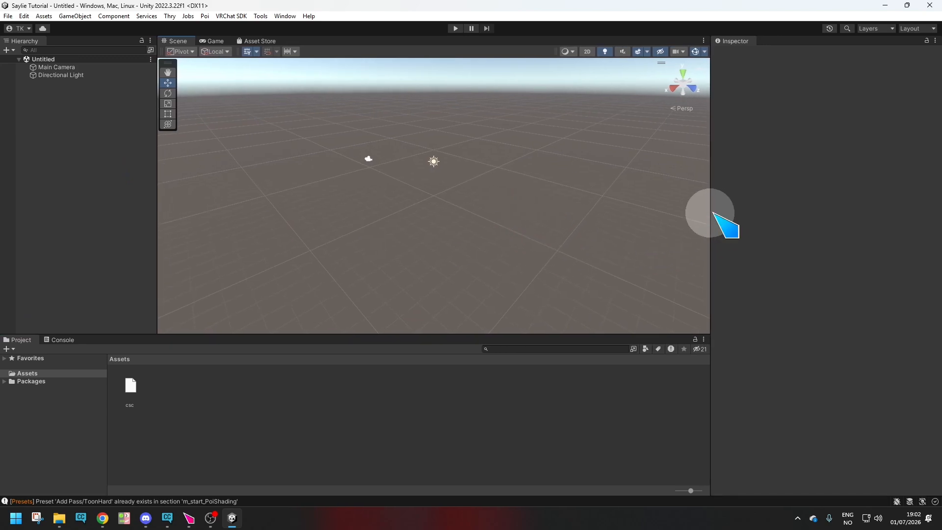
# Show the VRChat SDK control panel and dock it in front of the Inspector.
pyautogui.click(231, 16)
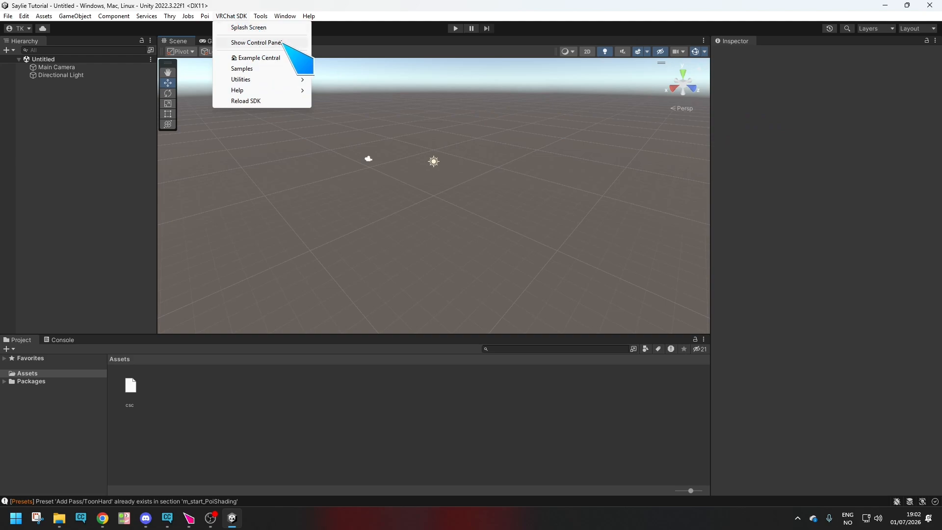
pyautogui.click(256, 43)
pyautogui.moveTo(764, 8); pyautogui.dragTo(774, 41)
pyautogui.click(738, 42)
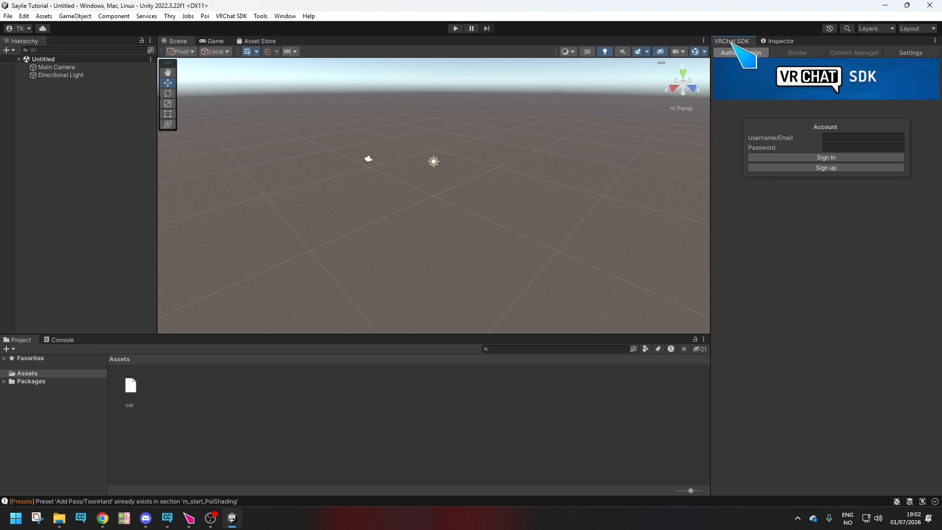
# Import all contents of the Saylie 1.03 Unity package from the Done folder into the project's Assets.
pyautogui.click(58, 519)
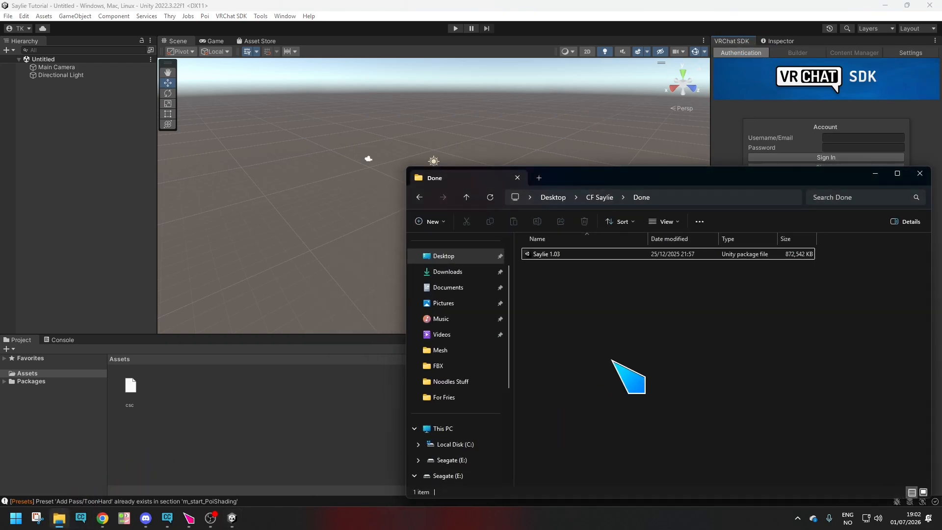
pyautogui.moveTo(696, 175); pyautogui.dragTo(646, 141)
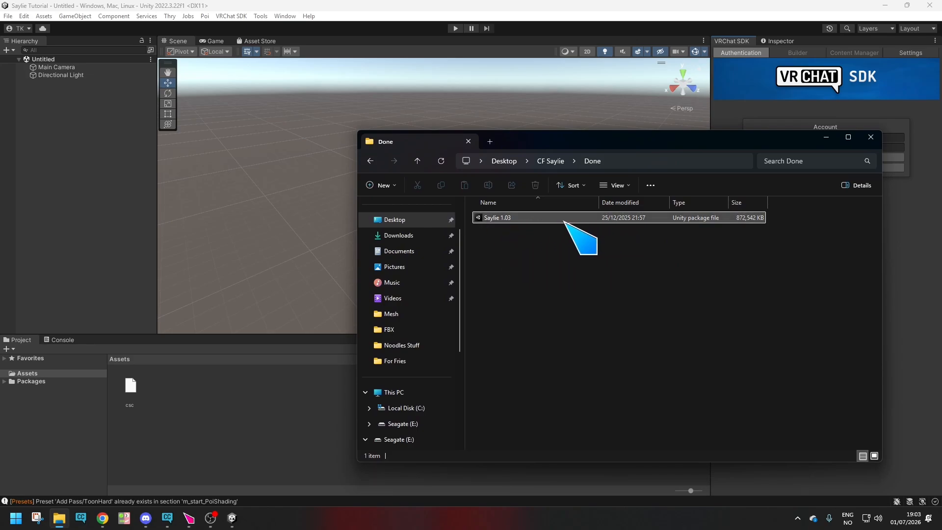
pyautogui.moveTo(526, 218); pyautogui.dragTo(205, 415)
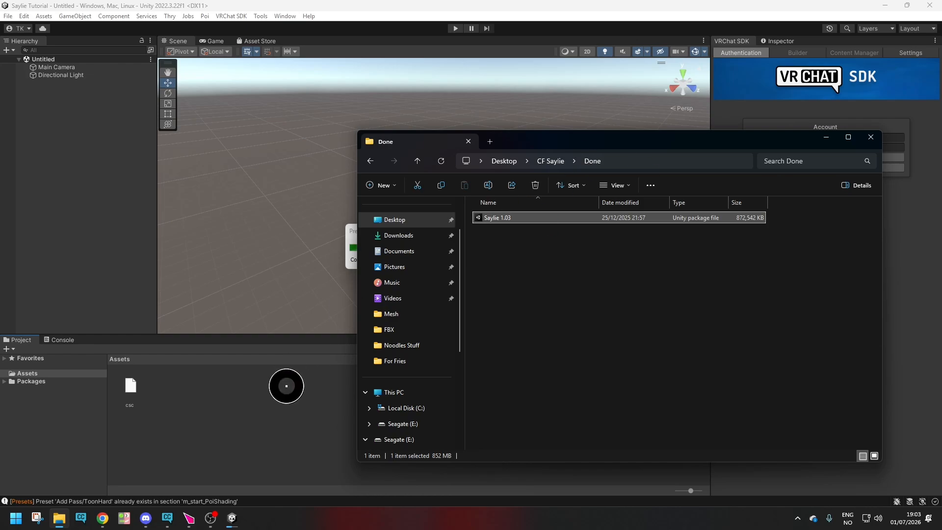
pyautogui.moveTo(286, 386); pyautogui.dragTo(287, 387)
pyautogui.moveTo(402, 139); pyautogui.dragTo(218, 95)
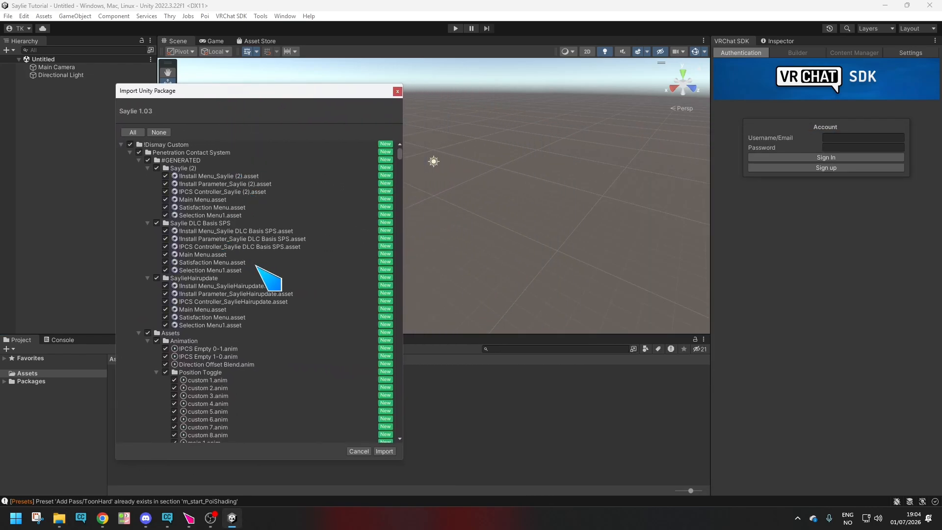
pyautogui.click(384, 451)
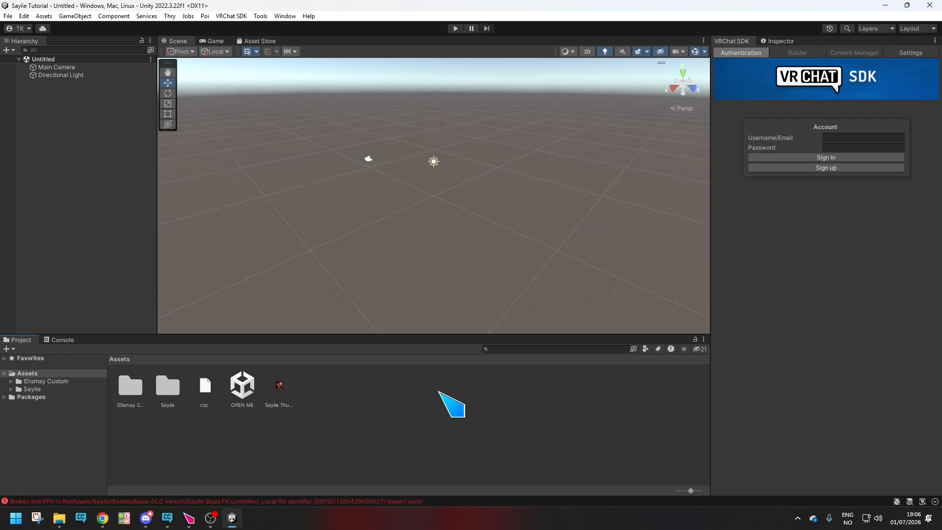
# Open the OPEN ME scene and turn off the grid in the Scene view.
pyautogui.doubleClick(244, 390)
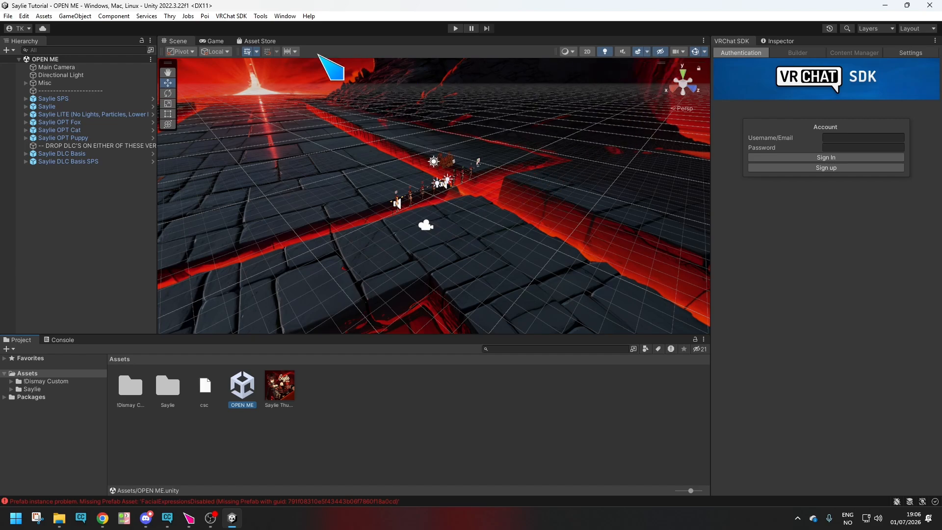
pyautogui.click(247, 52)
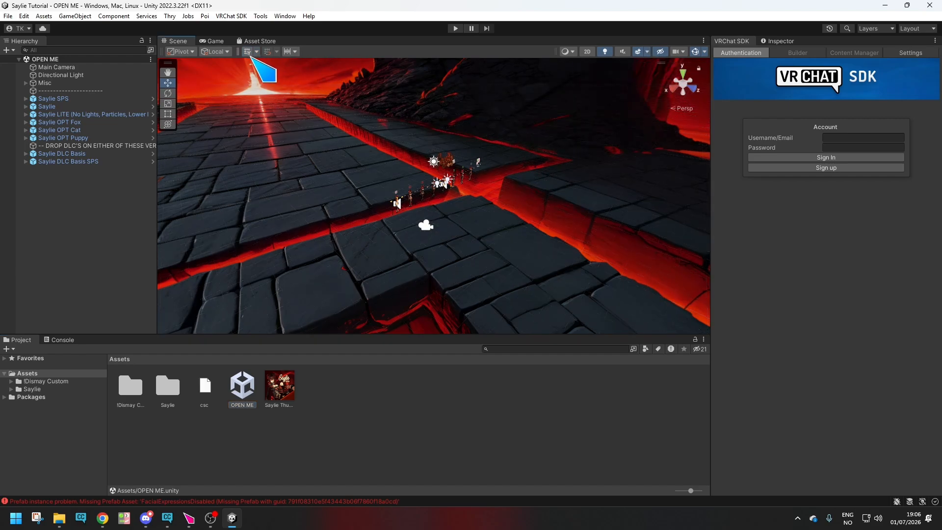
pyautogui.click(647, 52)
pyautogui.click(646, 51)
# Hide the gizmo icons covering the row of Saylie avatars in the Scene view.
pyautogui.moveTo(505, 219); pyautogui.dragTo(338, 220, button='right')
pyautogui.press('w')
pyautogui.press('s')
pyautogui.press('w')
pyautogui.moveTo(338, 219); pyautogui.dragTo(319, 176, button='right')
pyautogui.press('s')
pyautogui.press('w')
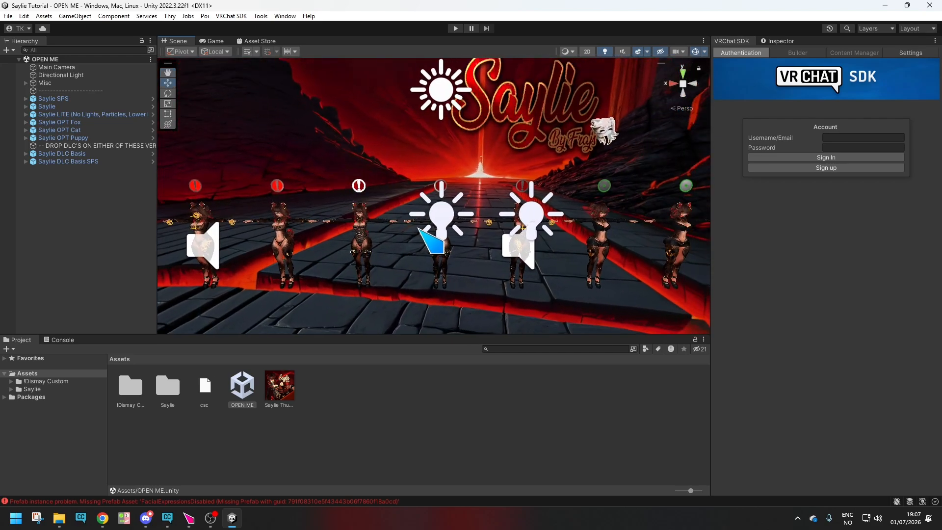
pyautogui.click(695, 52)
pyautogui.moveTo(398, 283); pyautogui.dragTo(435, 282, button='right')
pyautogui.press('w')
pyautogui.press('a')
pyautogui.press('s')
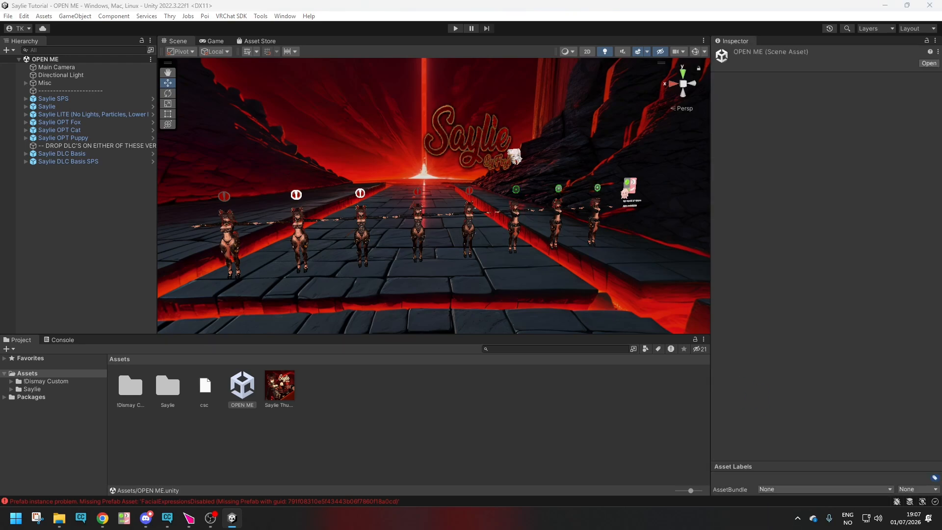
# Dock the VRChat SDK control panel after the Inspector.
pyautogui.moveTo(816, 52); pyautogui.dragTo(781, 46)
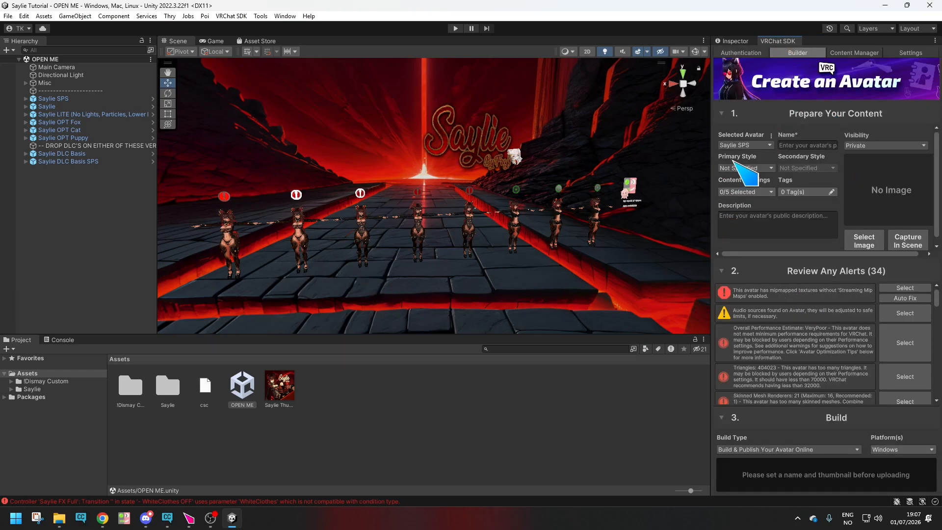
# Keep Saylie SPS as the selected avatar and name it "Saylie SPS".
pyautogui.click(757, 146)
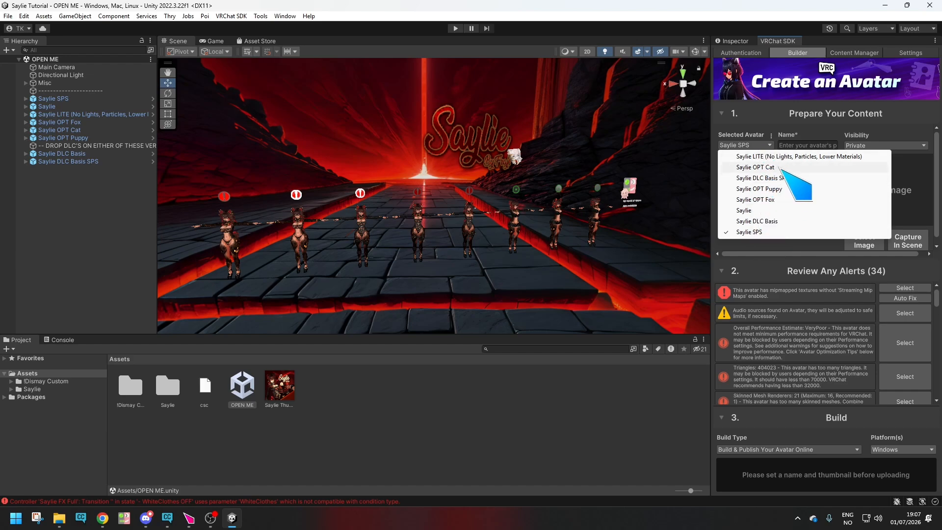
pyautogui.click(762, 143)
pyautogui.click(787, 136)
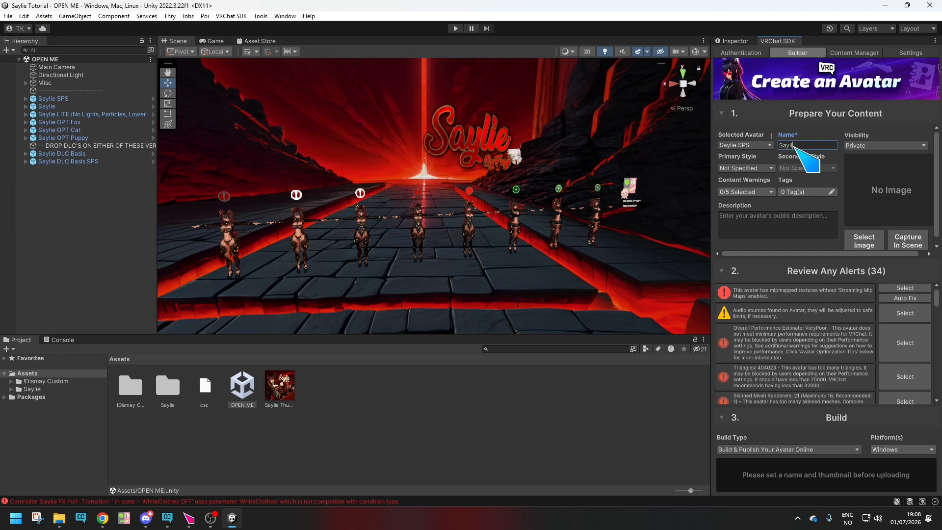
# Set the avatar's primary style to Human and its secondary style to Anime.
pyautogui.click(767, 168)
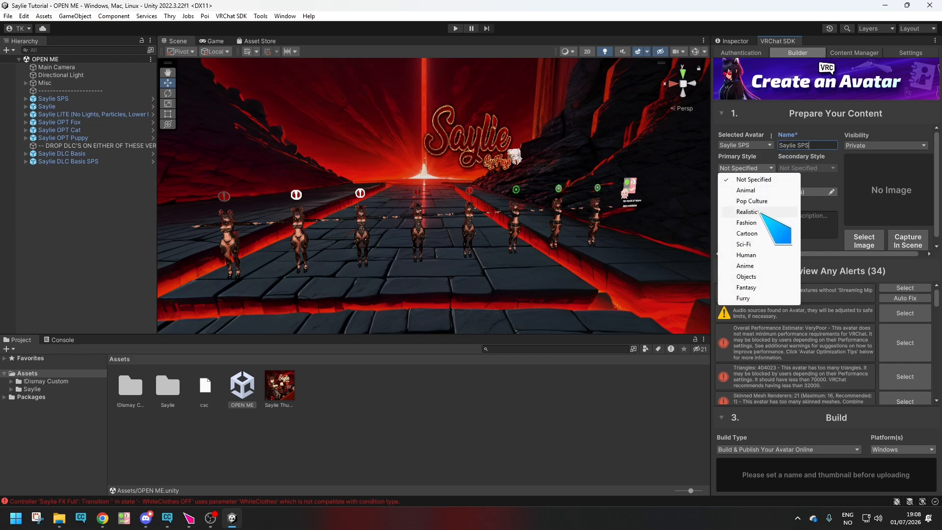
pyautogui.click(753, 256)
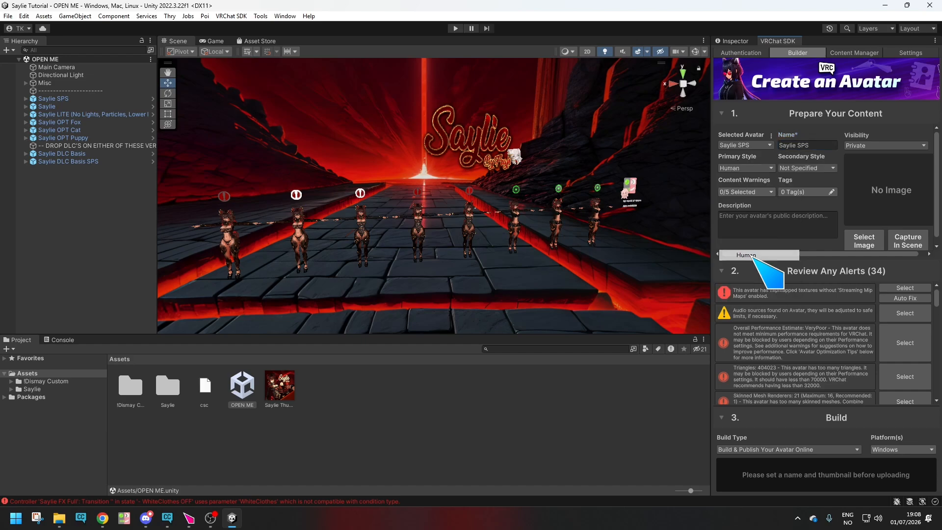
pyautogui.click(821, 168)
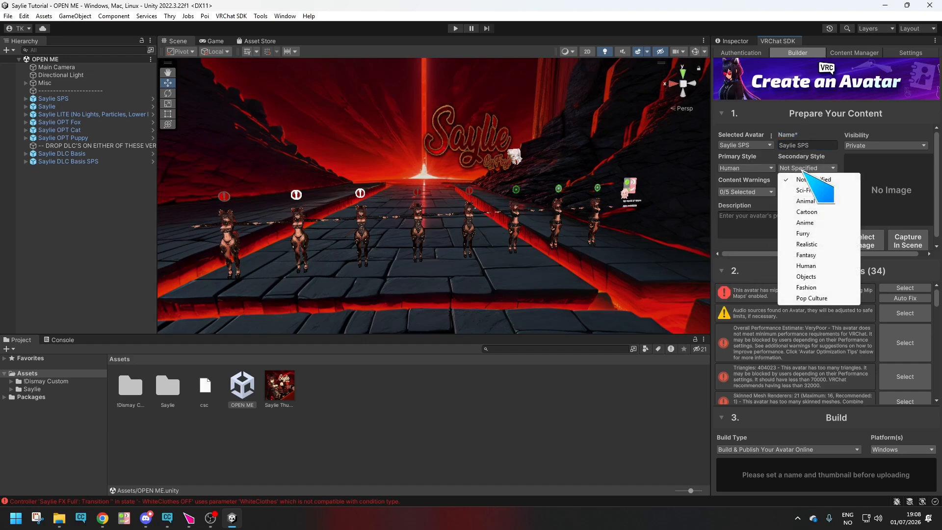
pyautogui.click(805, 222)
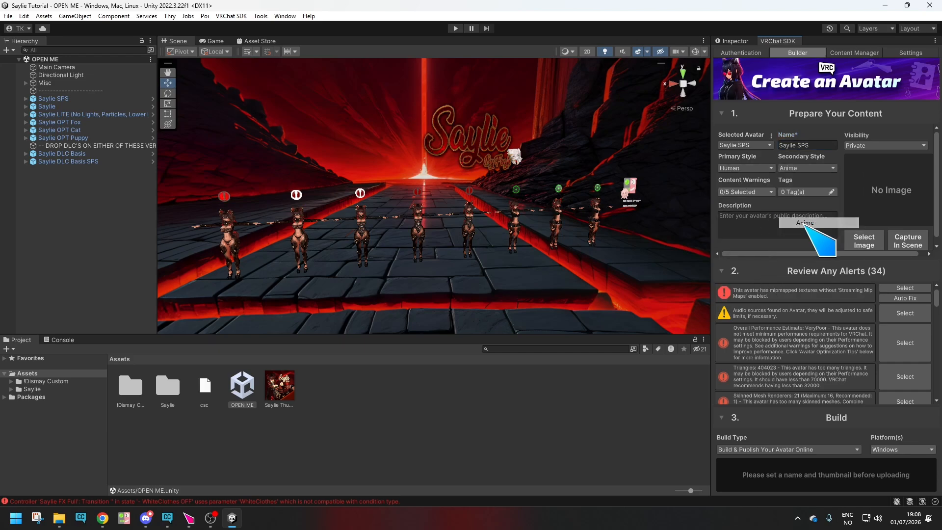
# Mark the avatar with the Sexually Suggestive content warning and leave its tags empty.
pyautogui.click(747, 191)
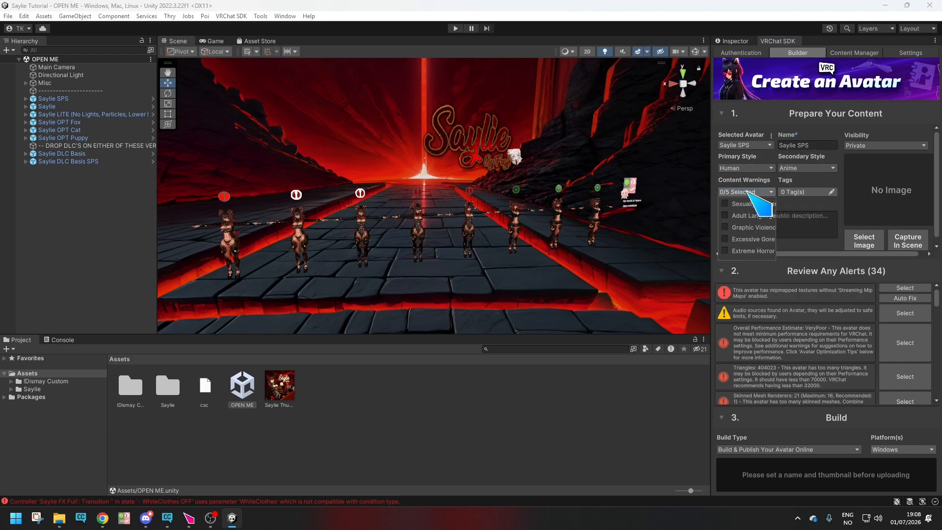
pyautogui.click(726, 205)
pyautogui.click(799, 205)
pyautogui.click(806, 193)
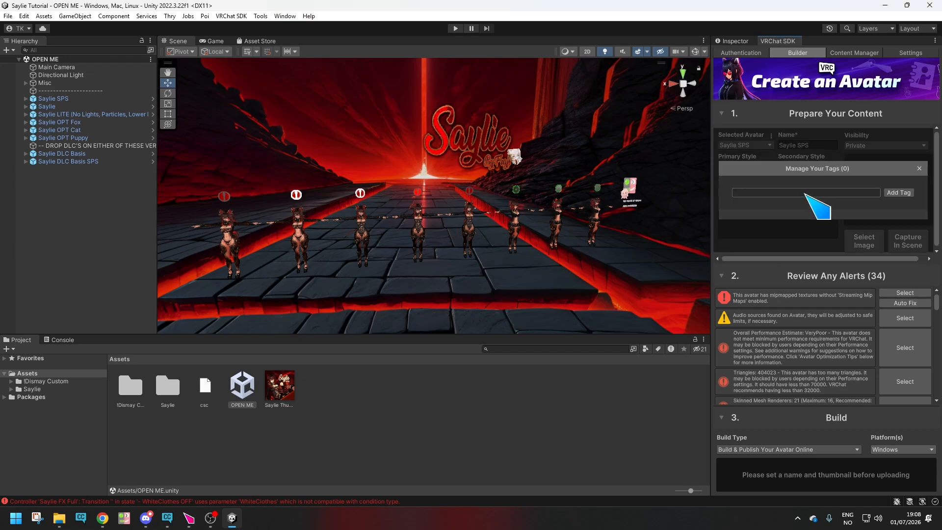
pyautogui.click(919, 168)
# Enter the description "Saylie by Frajs" and choose the Saylie artwork as the avatar's thumbnail image.
pyautogui.click(776, 222)
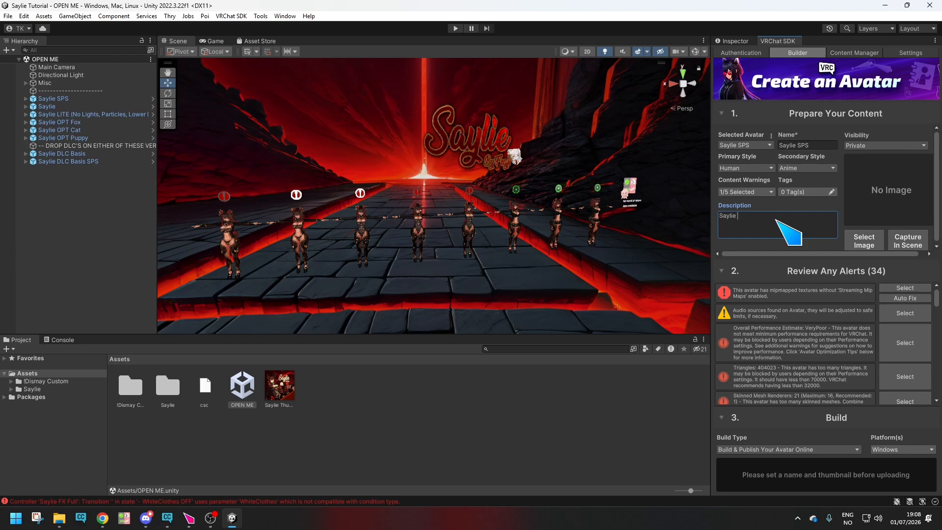
pyautogui.click(867, 239)
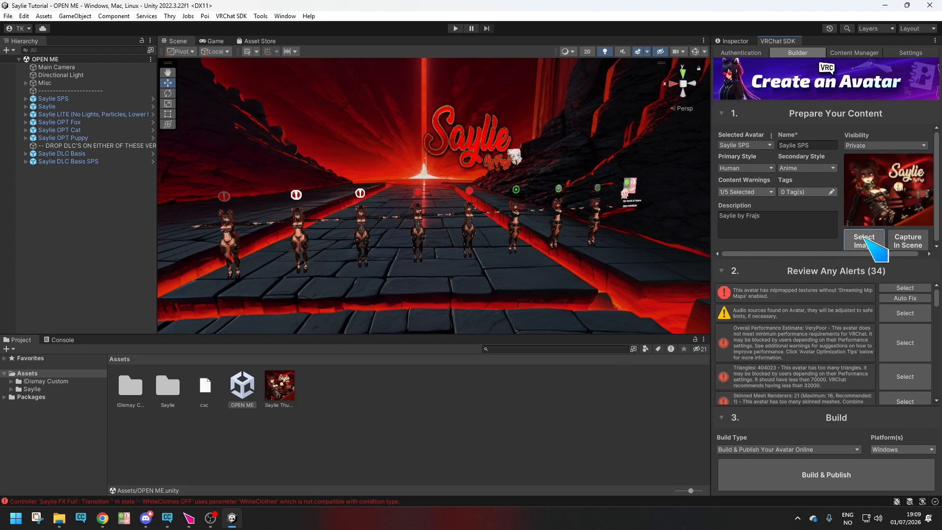
# Review the avatar alerts and auto-fix the one about mipmapped textures without Streaming Mip Maps.
pyautogui.scroll(-3, 795, 346)
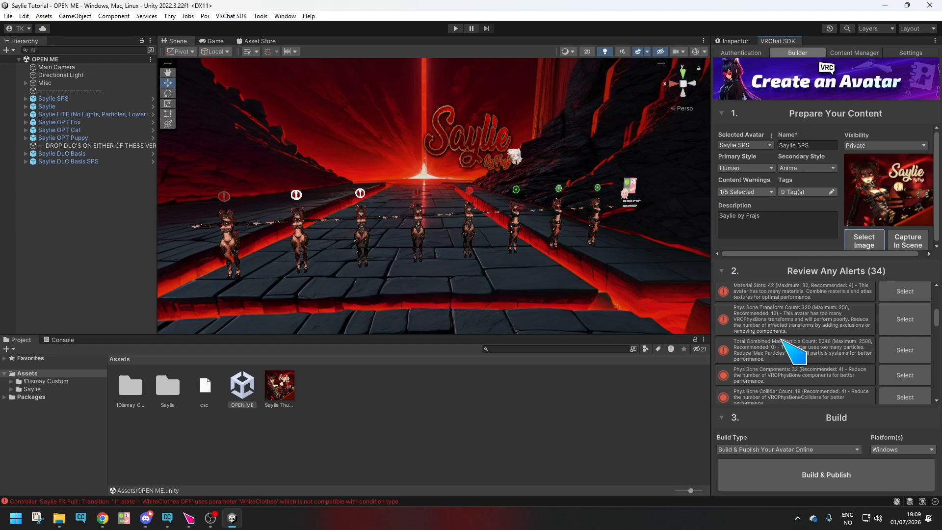
pyautogui.scroll(3, 806, 361)
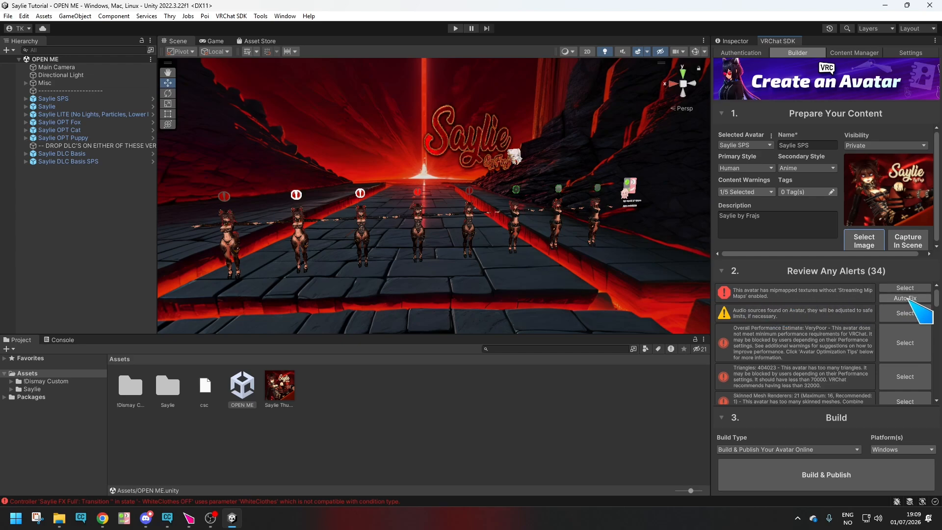
pyautogui.click(890, 299)
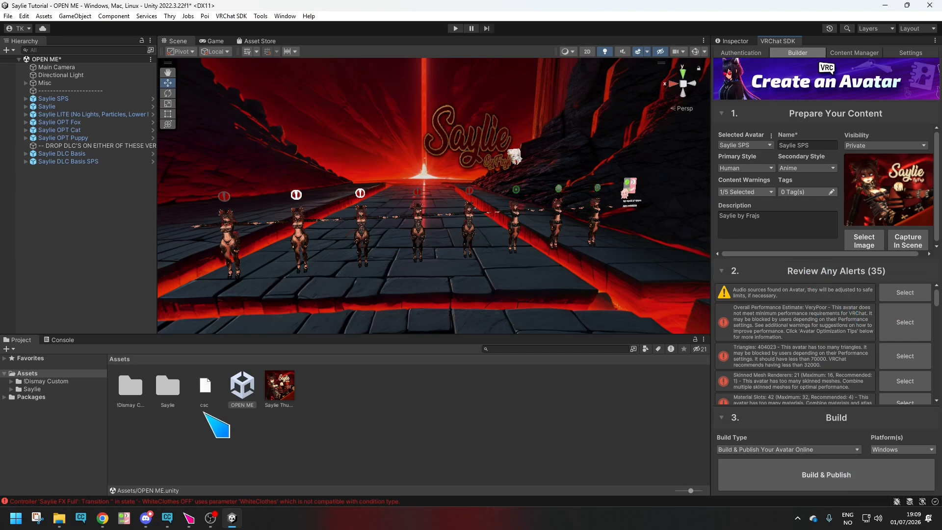
# Look through the logged console messages and clear them all.
pyautogui.click(62, 340)
pyautogui.scroll(5, 314, 422)
pyautogui.scroll(10, 326, 404)
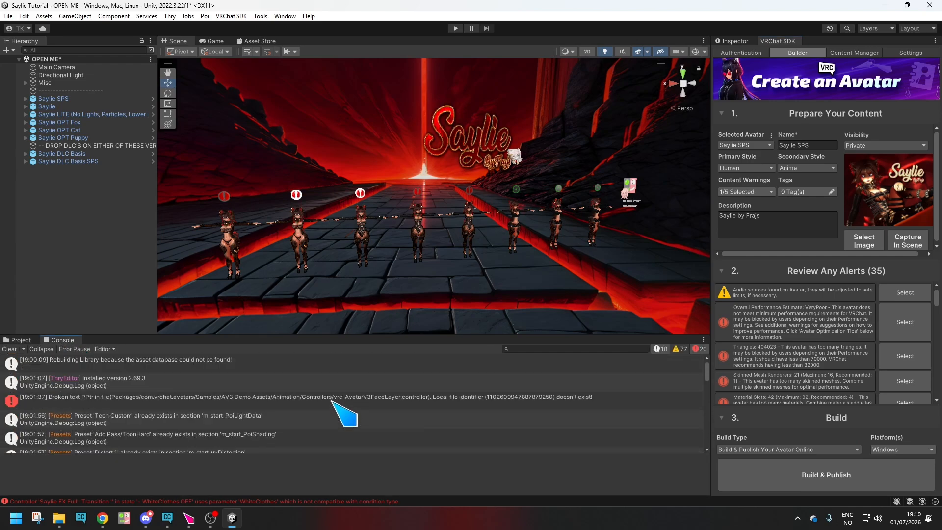
pyautogui.scroll(-15, 344, 400)
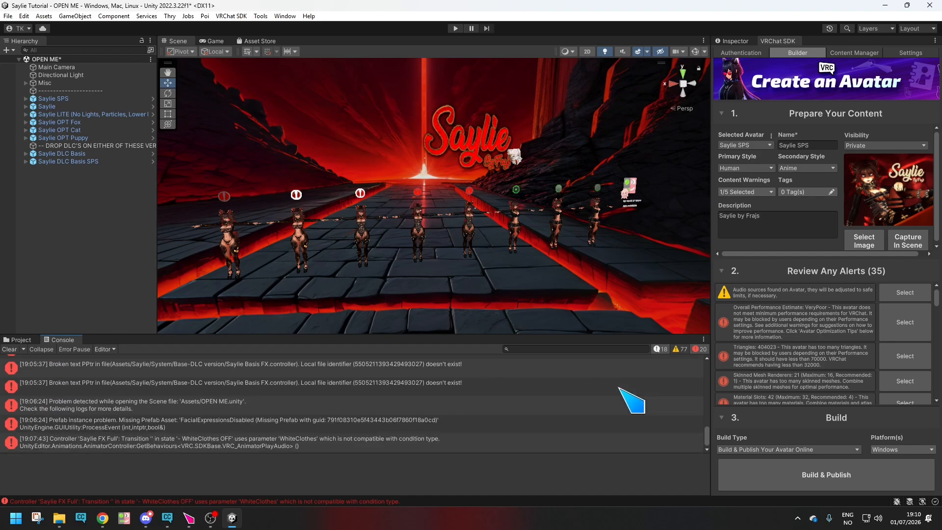
pyautogui.click(10, 349)
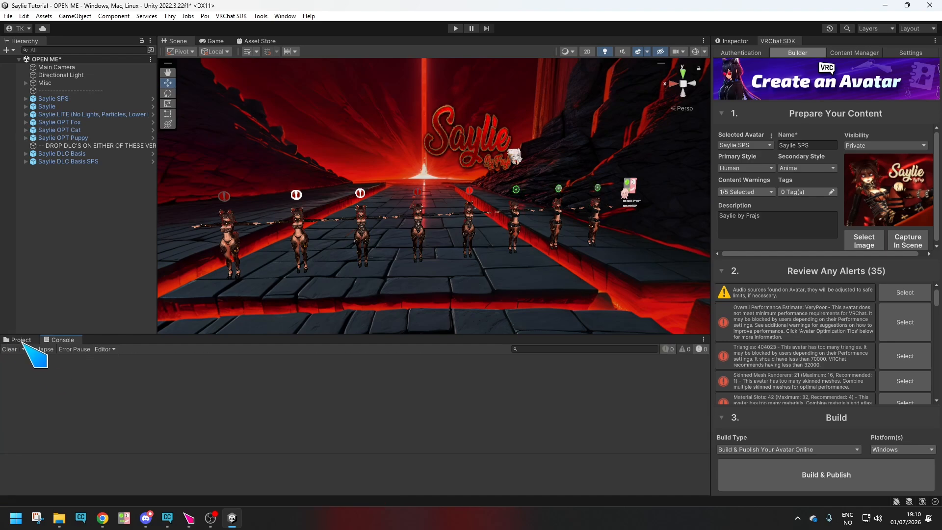
# Build and publish the Saylie SPS avatar online for Windows, accepting the copyright ownership agreement.
pyautogui.click(873, 483)
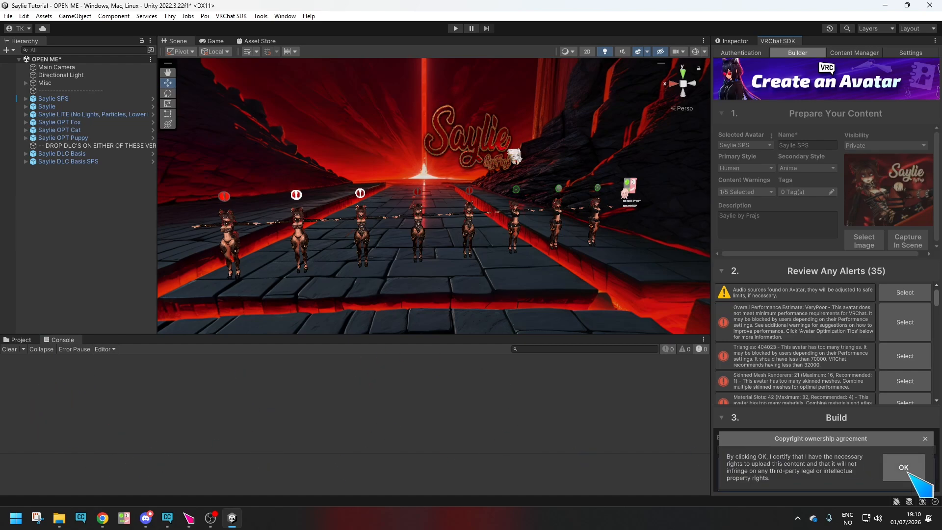
pyautogui.click(906, 468)
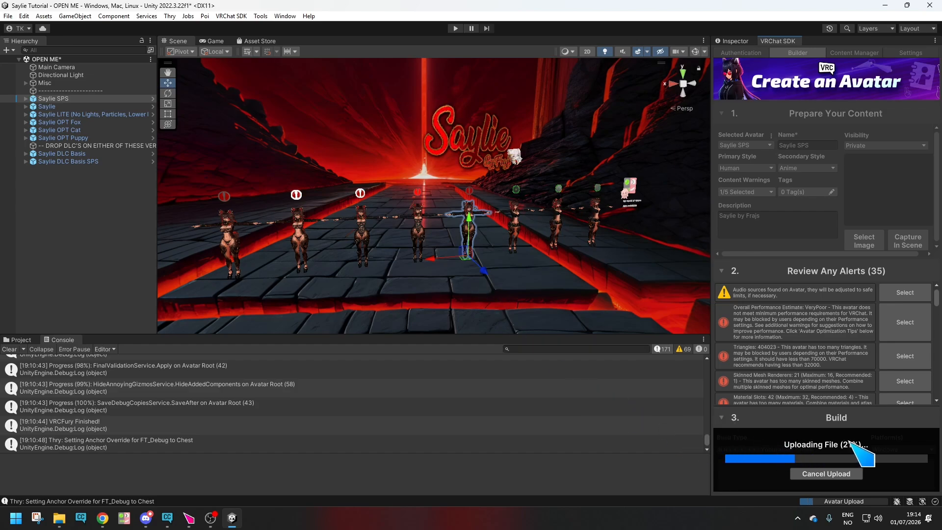
pyautogui.scroll(10, 192, 432)
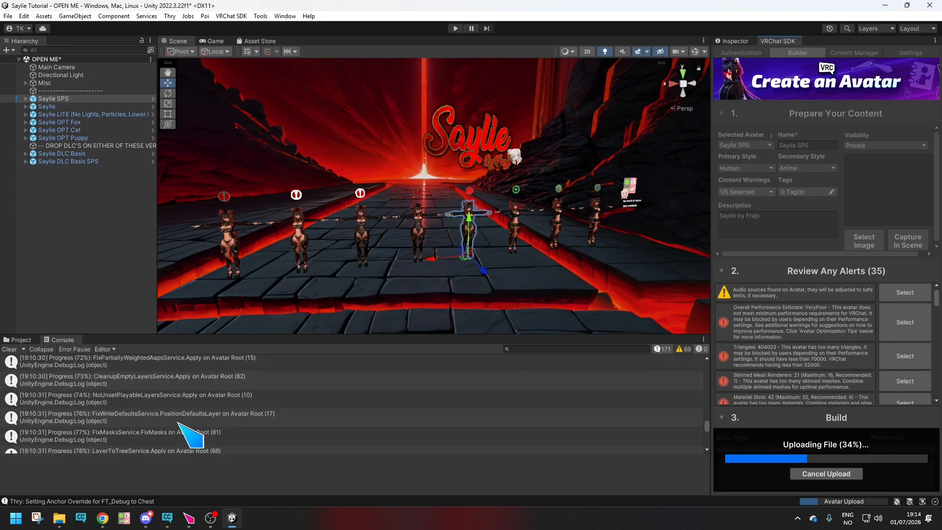
pyautogui.scroll(10, 178, 423)
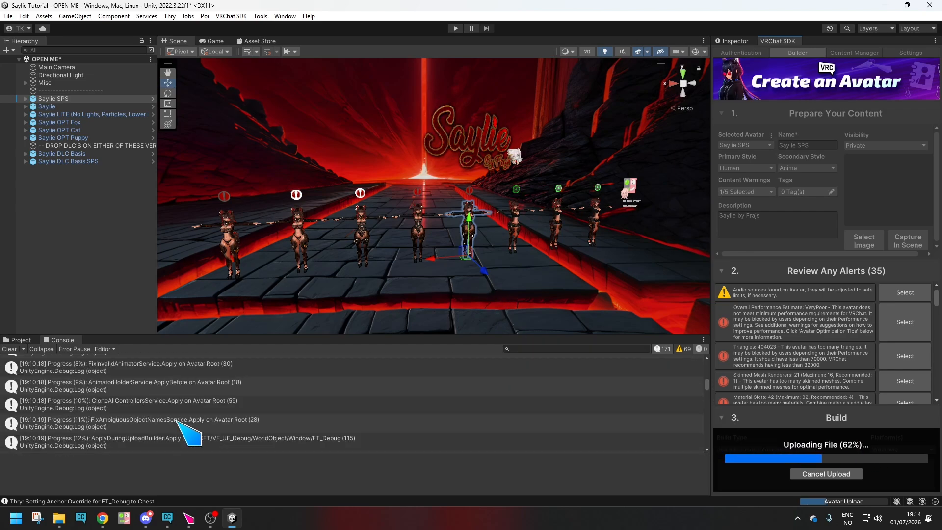
pyautogui.scroll(5, 177, 421)
pyautogui.scroll(-20, 176, 421)
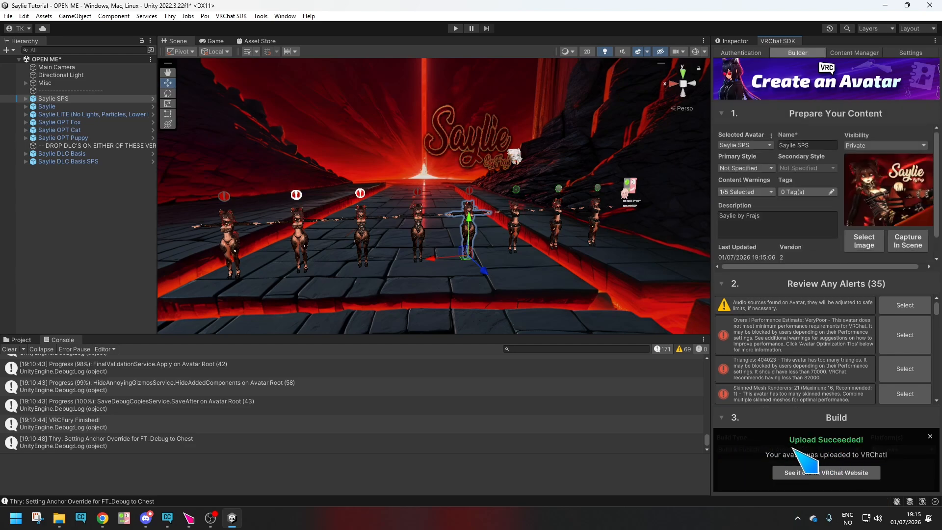
# Check the list of selectable avatars without changing it, return to the project's assets and dismiss the upload notice.
pyautogui.click(750, 145)
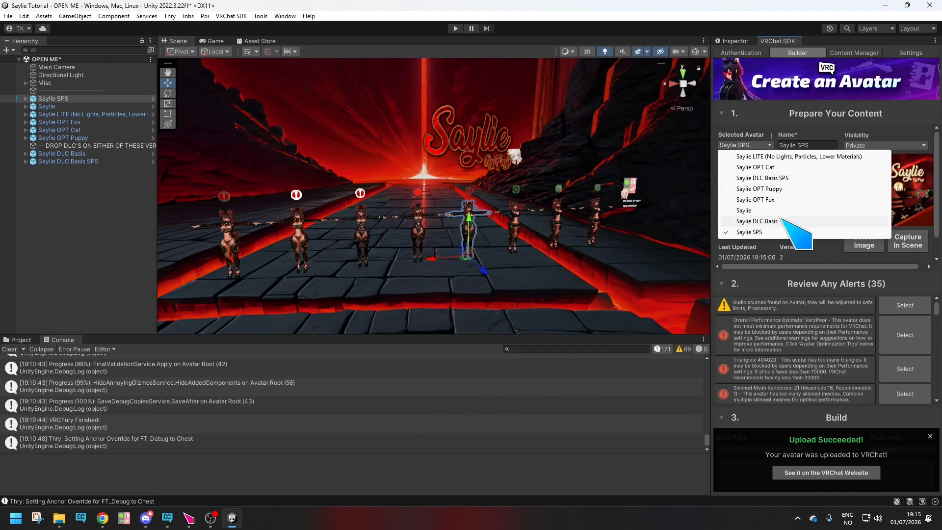
pyautogui.click(599, 483)
pyautogui.click(20, 340)
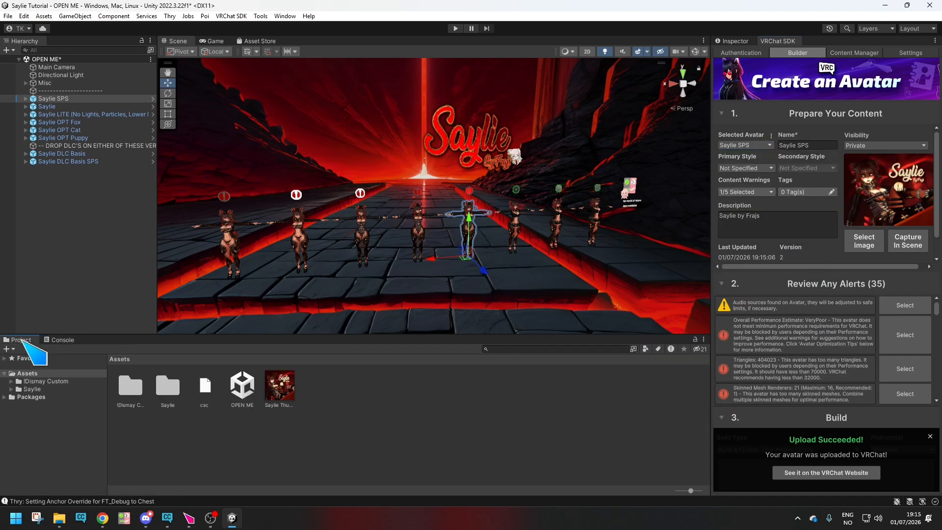
pyautogui.click(931, 436)
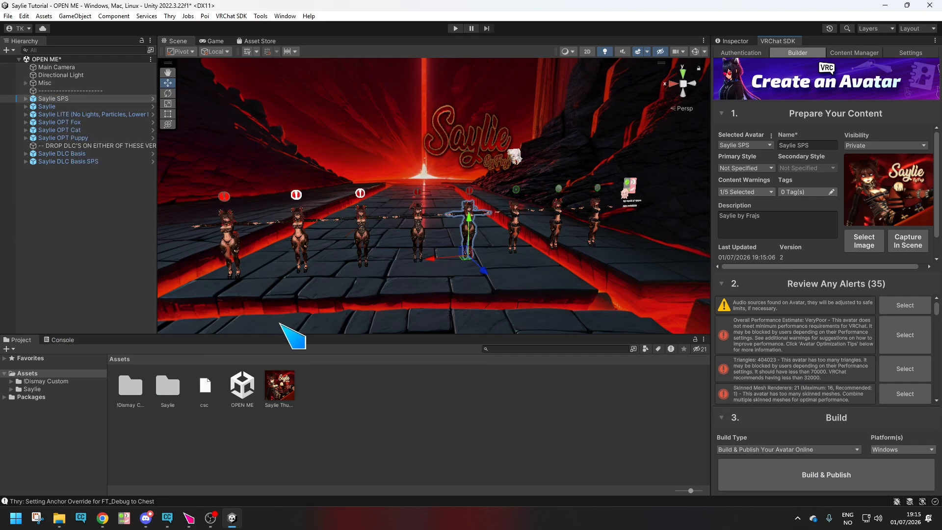
# Expand the Misc group, widen the Hierarchy and inspect the missing FacialExpressionsDisabled prefab and the neighbouring avatar objects.
pyautogui.click(26, 83)
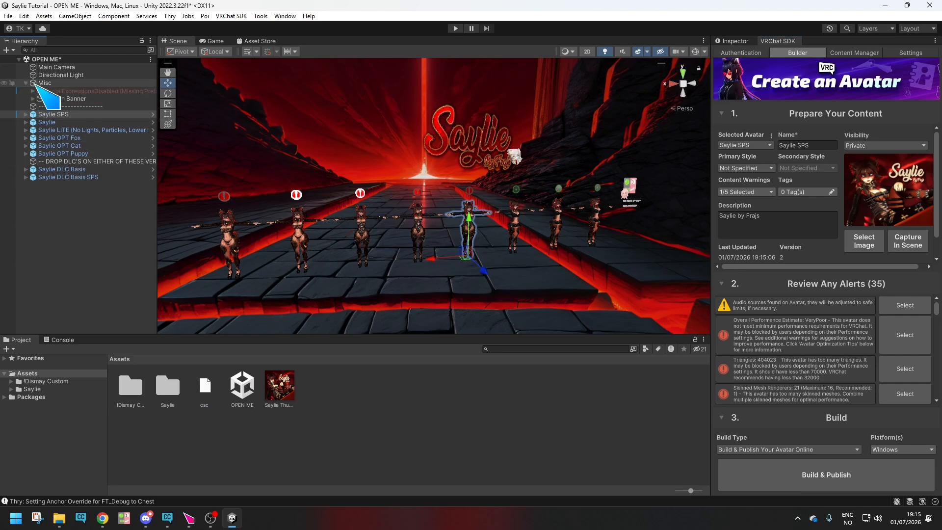
pyautogui.moveTo(157, 229); pyautogui.dragTo(218, 233)
pyautogui.click(87, 92)
pyautogui.click(87, 99)
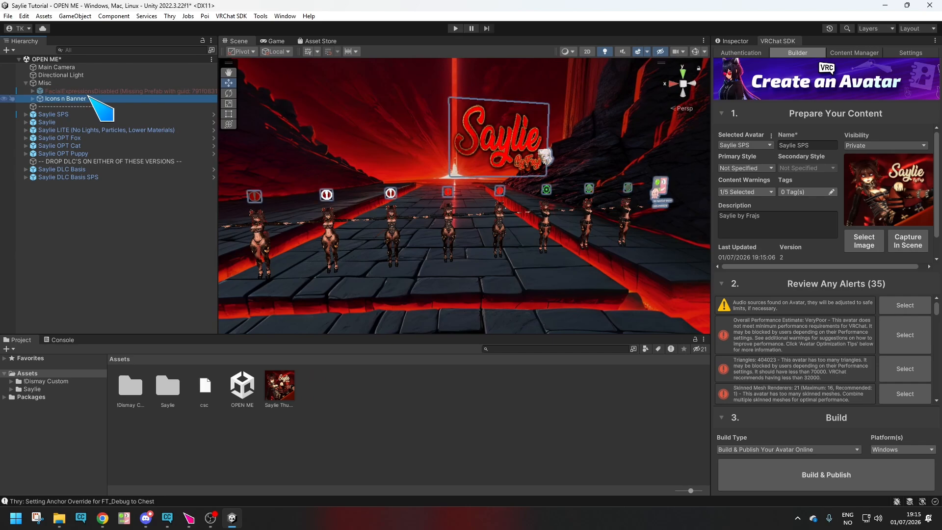
pyautogui.click(132, 91)
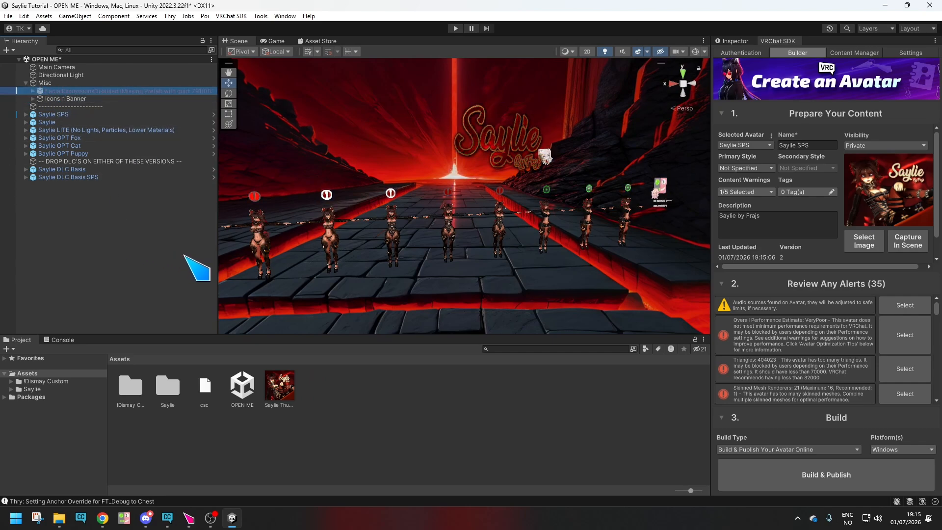
pyautogui.click(219, 290)
pyautogui.moveTo(219, 290); pyautogui.dragTo(191, 275)
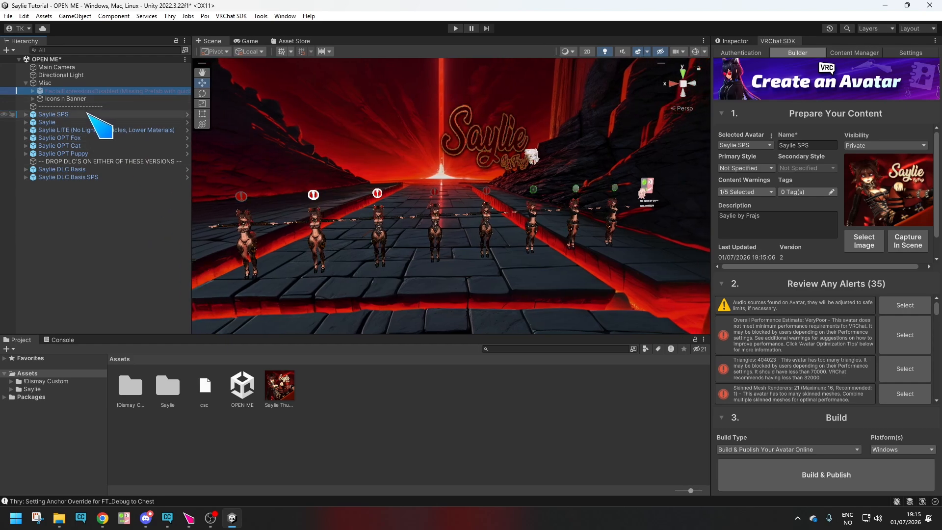
pyautogui.click(54, 114)
pyautogui.click(82, 122)
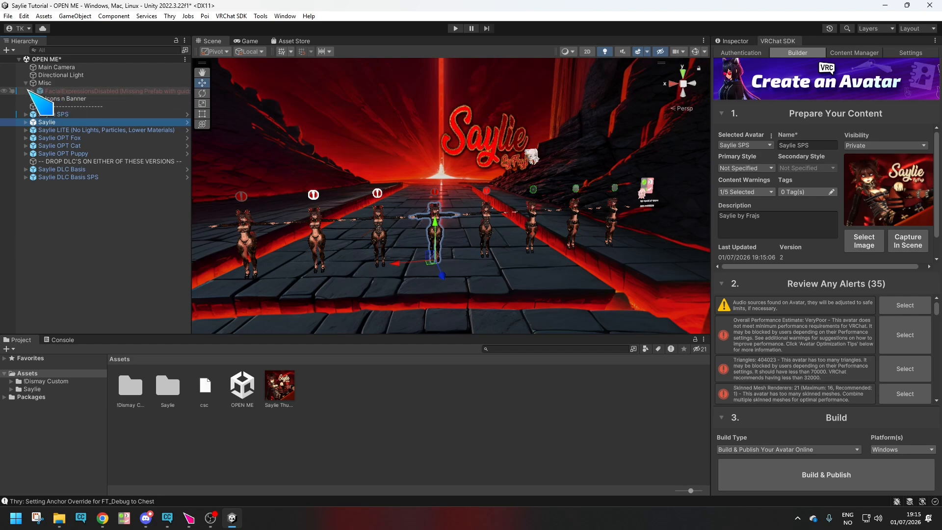
# Switch to VRChat Creator Companion and examine the packages available for the Saylie Tutorial project, down to the Haï community packages.
pyautogui.click(167, 517)
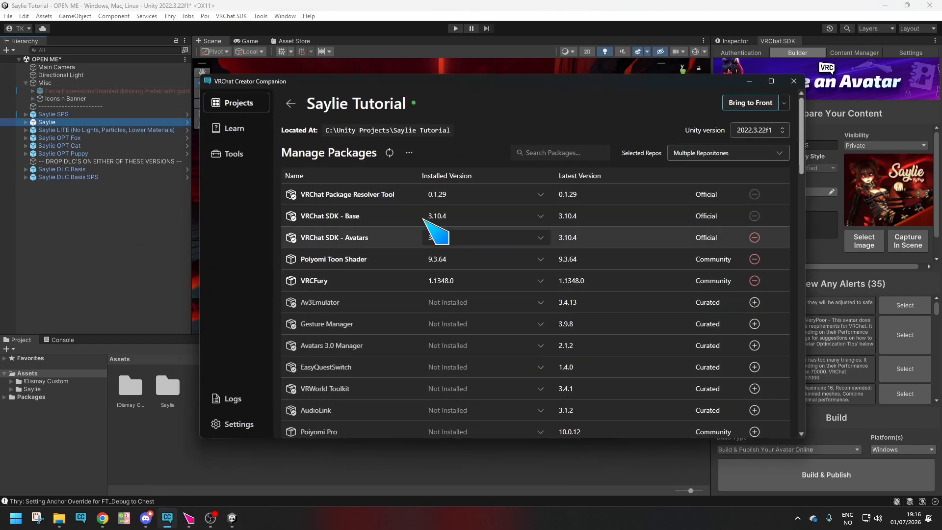
pyautogui.scroll(-3, 612, 325)
pyautogui.scroll(-3, 612, 324)
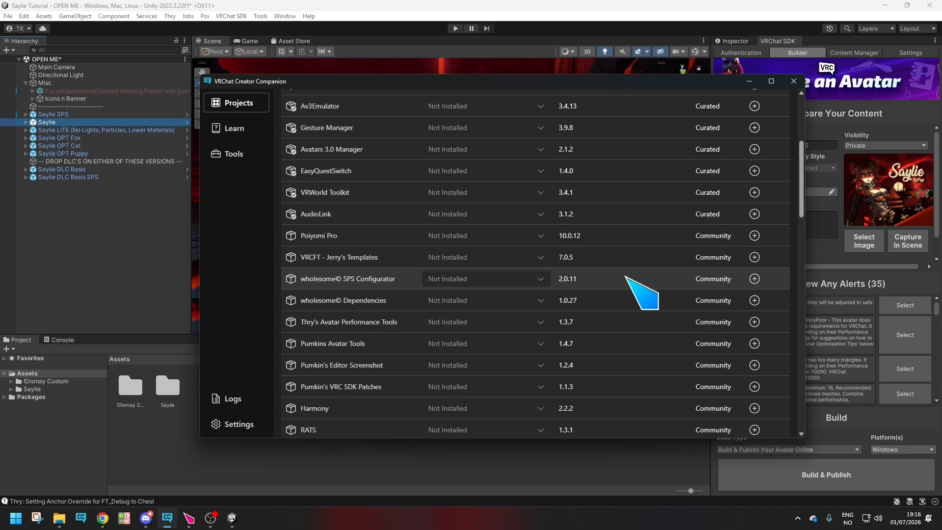
pyautogui.scroll(-10, 625, 267)
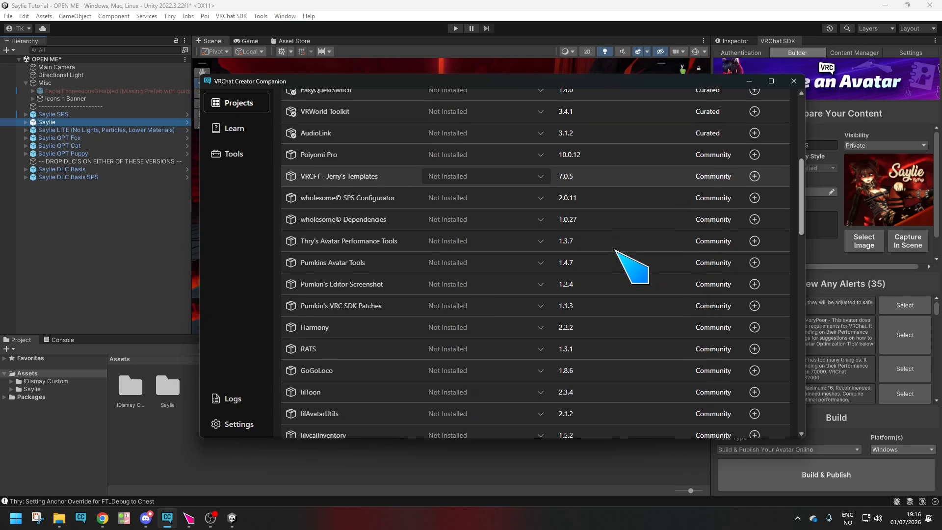
pyautogui.scroll(-10, 616, 251)
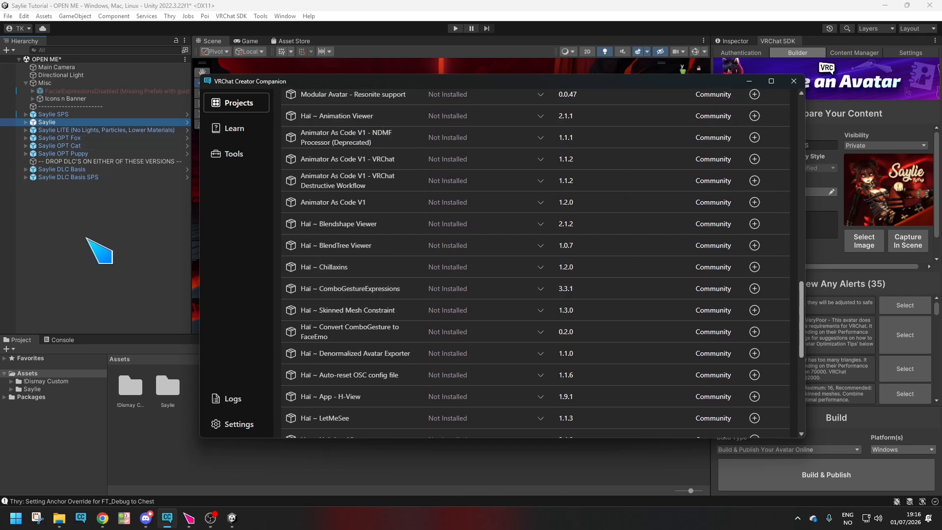
# Select the missing FacialExpressionsDisabled prefab in the Unity scene again and return to the Creator Companion package list.
pyautogui.click(143, 230)
pyautogui.click(79, 91)
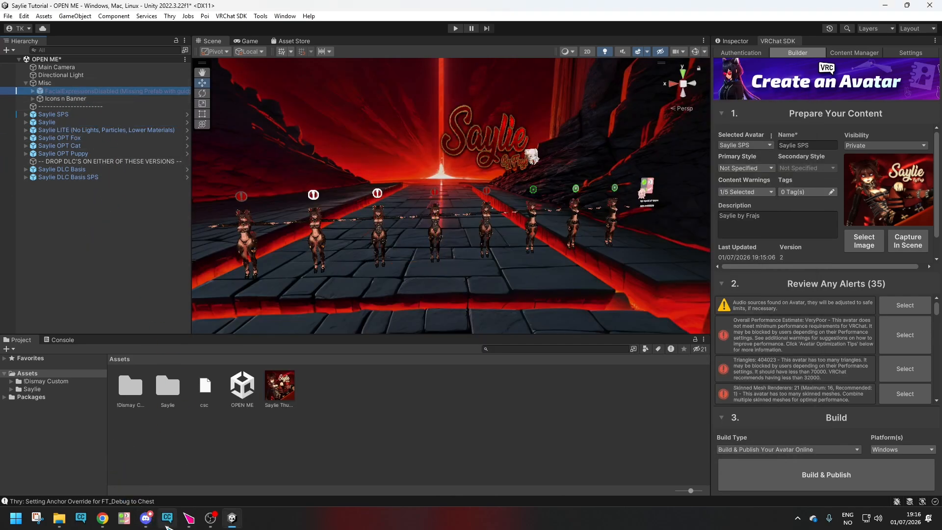
pyautogui.click(167, 517)
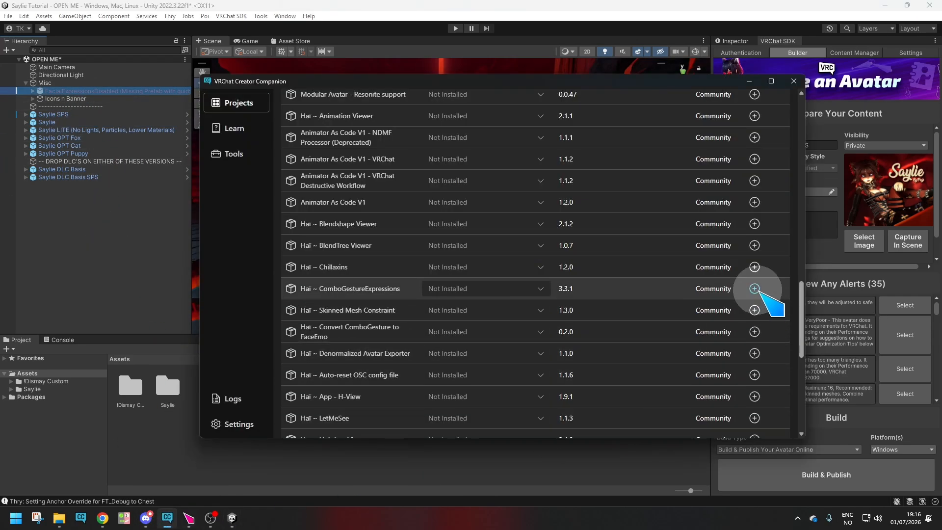
# Add the Haï ~ ComboGestureExpressions 3.3.1 package to the project, review the installed packages and switch back to the Unity scene.
pyautogui.click(755, 289)
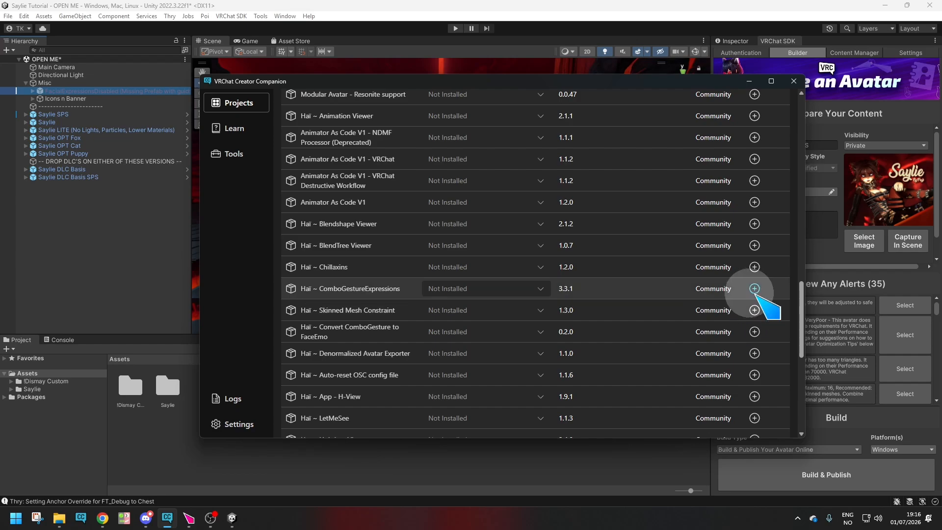
pyautogui.scroll(1, 659, 280)
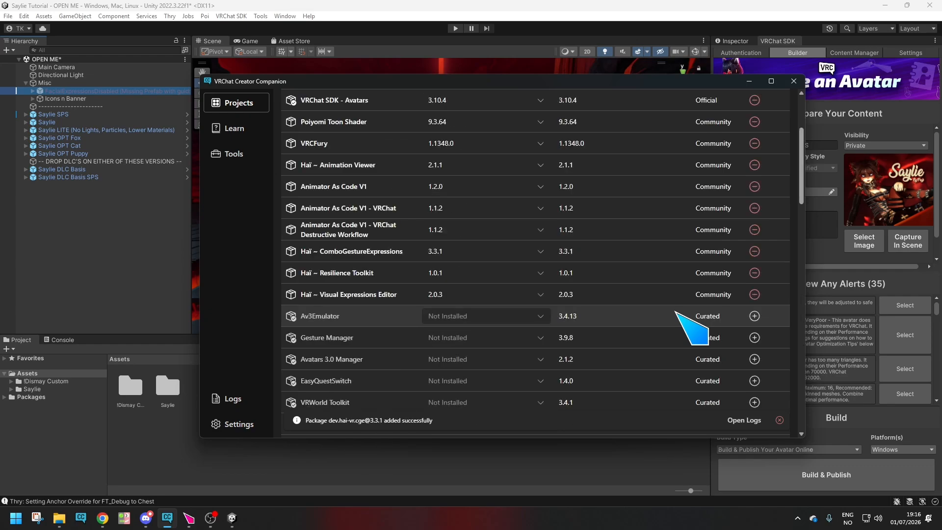
pyautogui.scroll(5, 687, 314)
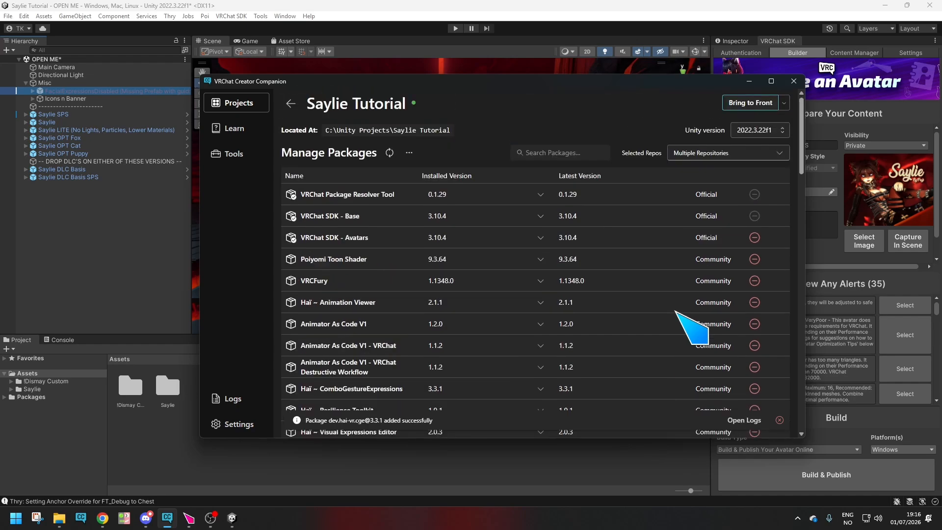
pyautogui.scroll(-4, 692, 316)
pyautogui.click(122, 272)
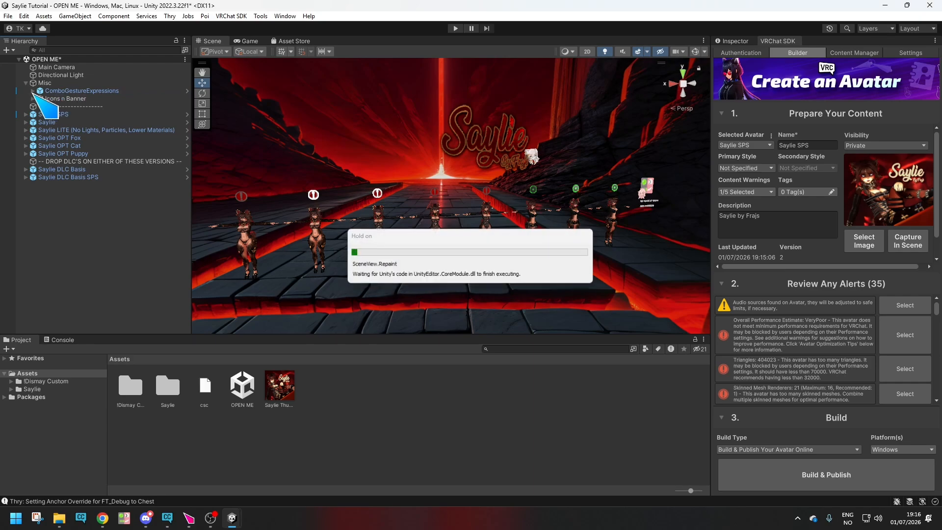
# Expand the ComboGestureExpressions prefab, inspect its Combo Gesture Compiler component and clear the selection.
pyautogui.click(33, 91)
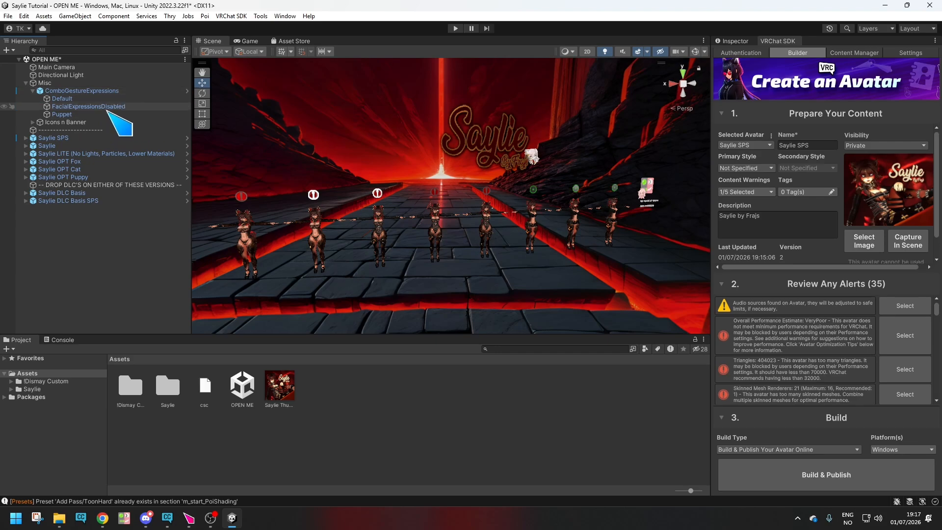
pyautogui.click(733, 41)
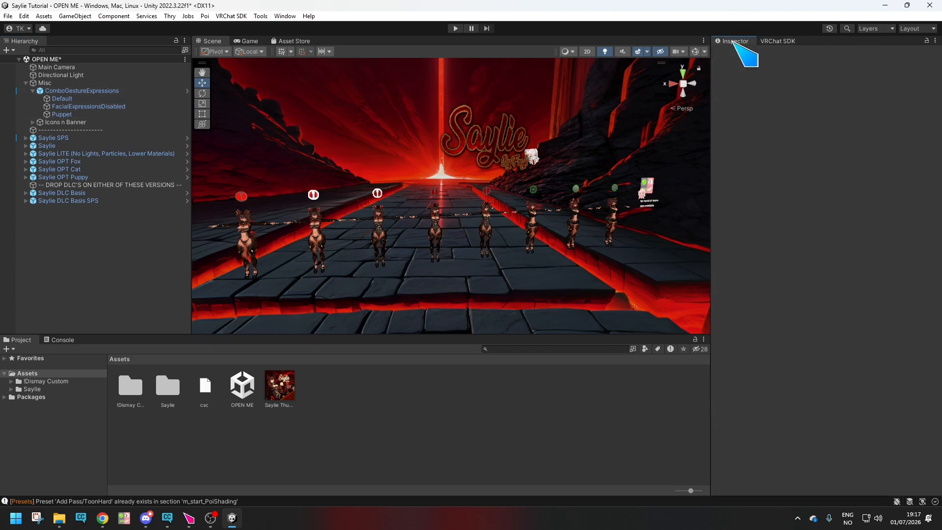
pyautogui.click(76, 91)
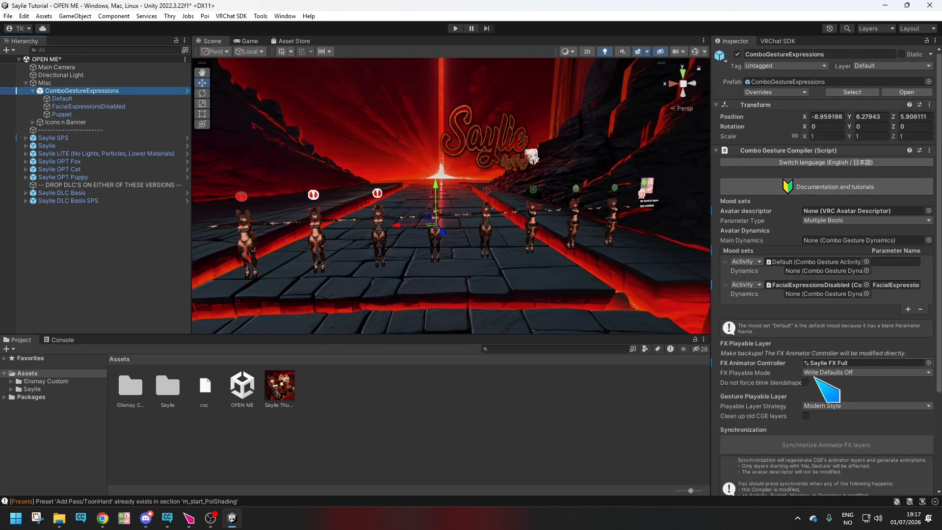
pyautogui.click(74, 238)
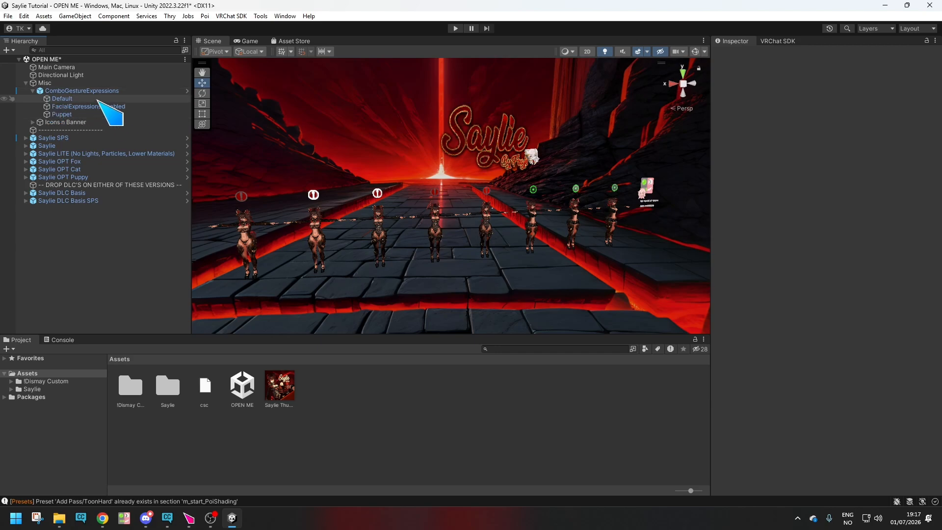
# Inspect the Default, FacialExpressionsDisabled and Puppet objects inside ComboGestureExpressions one after another.
pyautogui.click(100, 91)
pyautogui.click(98, 99)
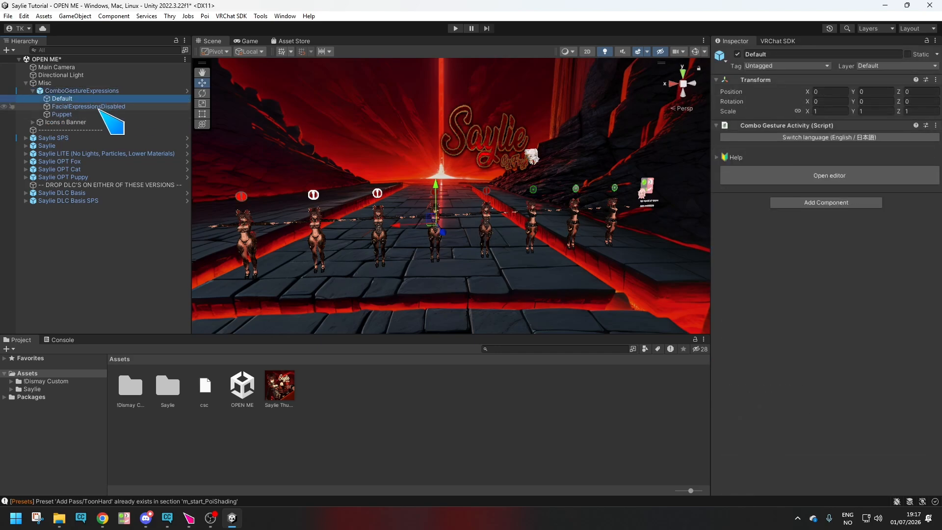
pyautogui.click(97, 107)
pyautogui.click(95, 115)
pyautogui.click(88, 107)
pyautogui.click(61, 99)
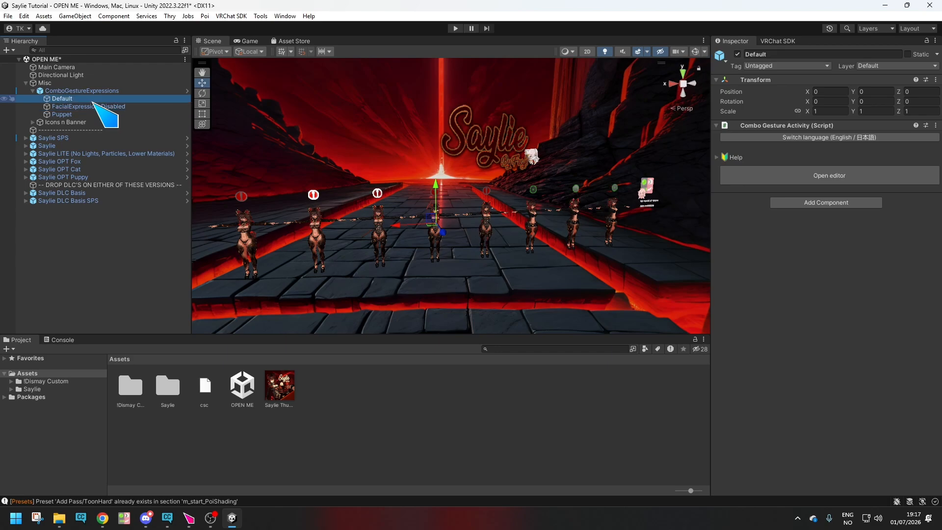
# Collapse the ComboGestureExpressions prefab and the Misc group in the Hierarchy.
pyautogui.click(32, 91)
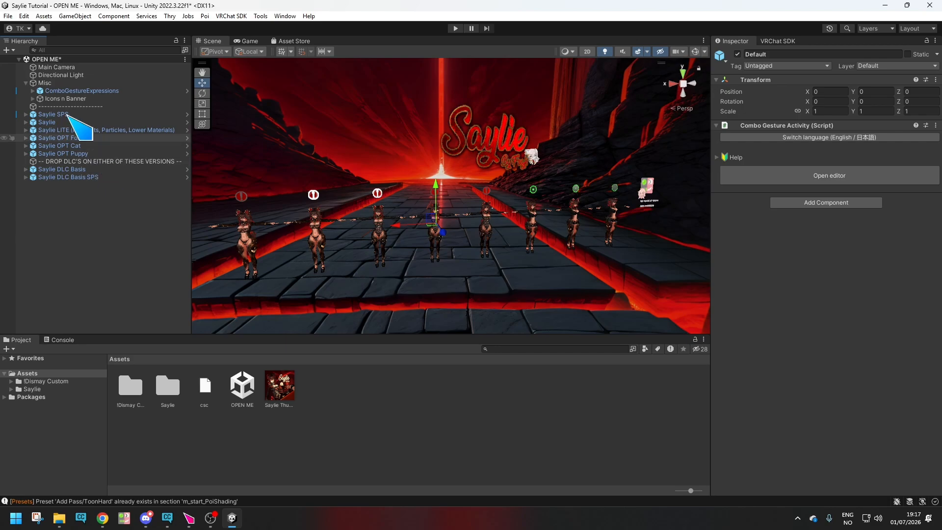
pyautogui.click(60, 92)
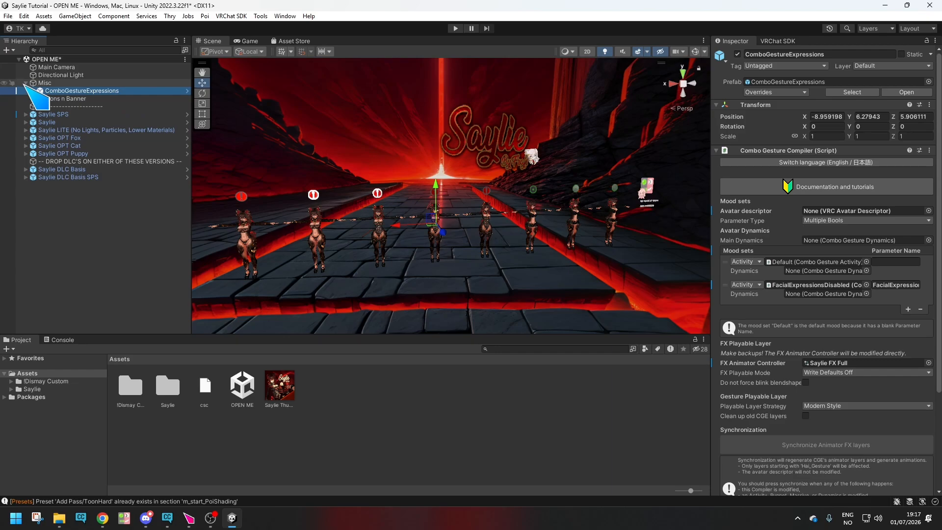
pyautogui.click(26, 83)
# Frame the Saylie avatar in the scene and select its Body mesh.
pyautogui.click(91, 106)
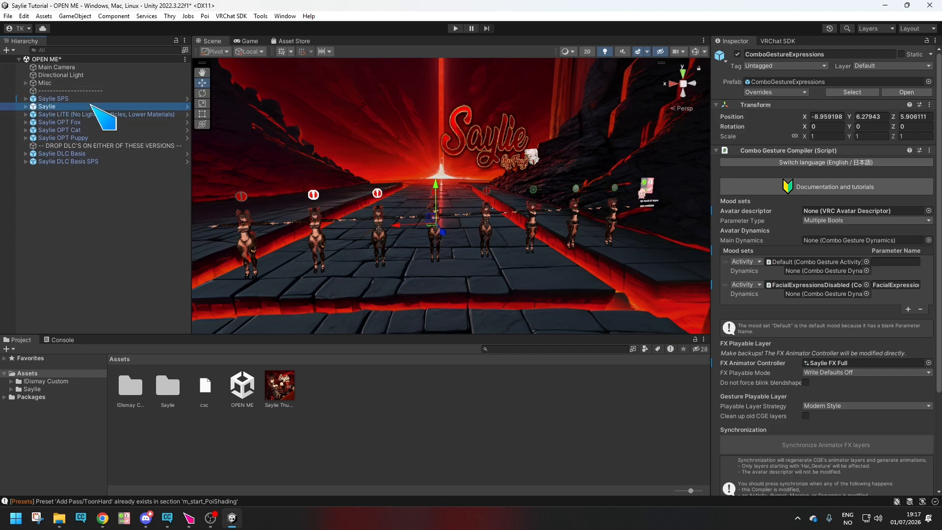
pyautogui.keyDown('alt'); pyautogui.moveTo(565, 288); pyautogui.dragTo(477, 276); pyautogui.keyUp('alt')
pyautogui.press('f')
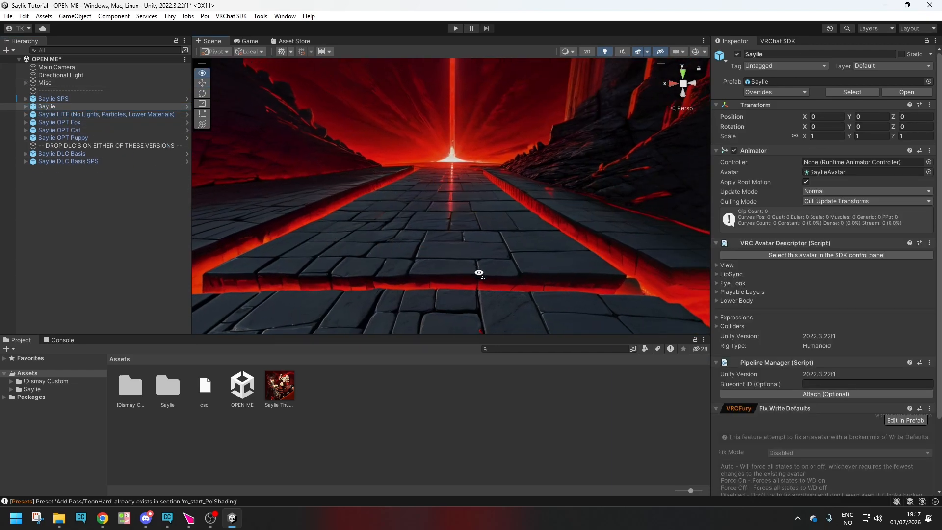
pyautogui.click(488, 214)
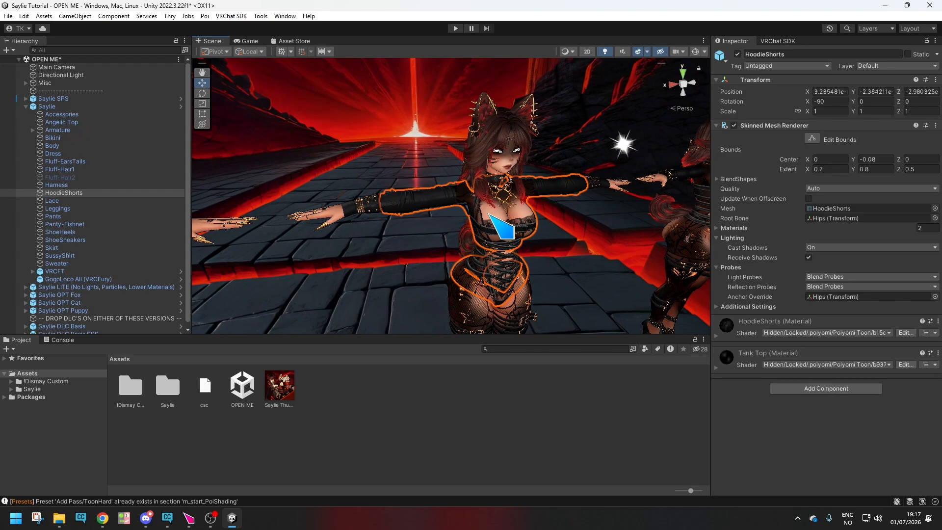
pyautogui.click(501, 215)
pyautogui.click(501, 214)
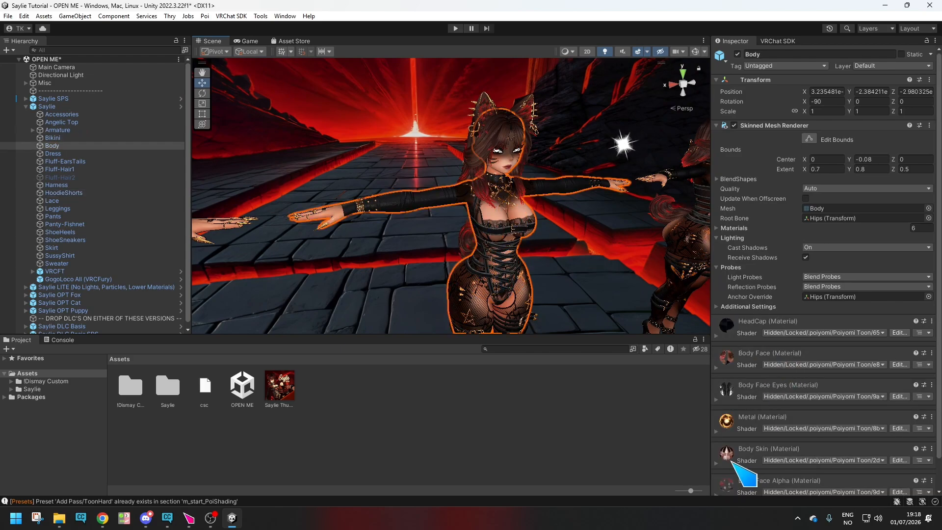
# Expand the Body Skin material and examine its Glitter / Sparkle settings, including the animated Glitter Max Brightness.
pyautogui.scroll(-1, 814, 388)
pyautogui.click(719, 447)
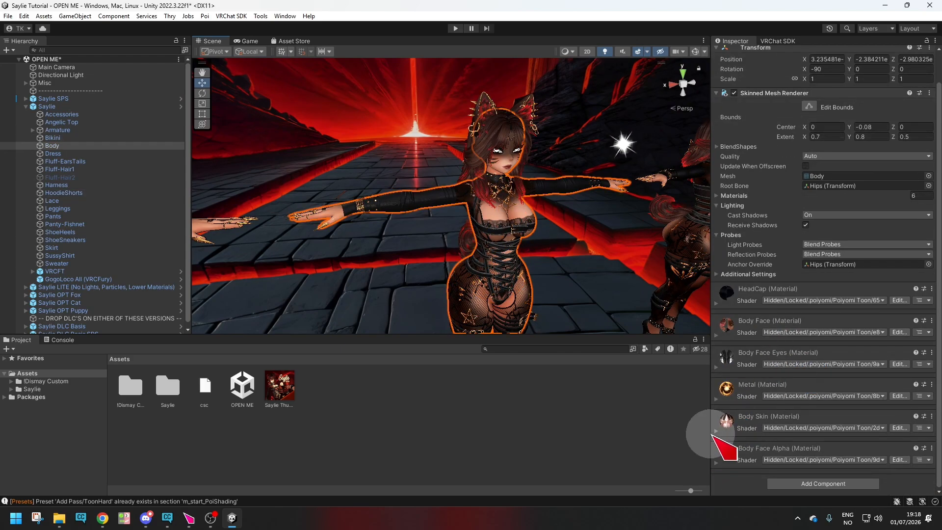
pyautogui.scroll(-4, 786, 442)
pyautogui.scroll(-10, 789, 432)
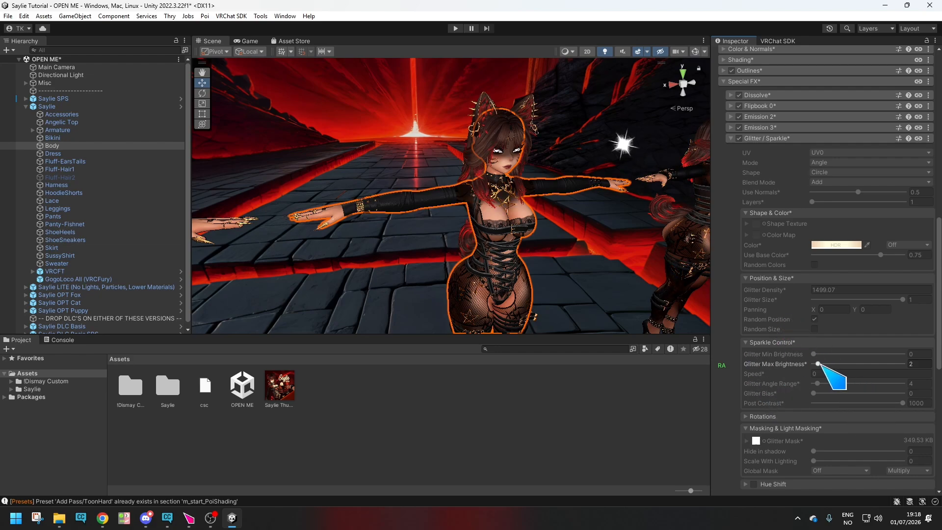
pyautogui.scroll(3, 799, 341)
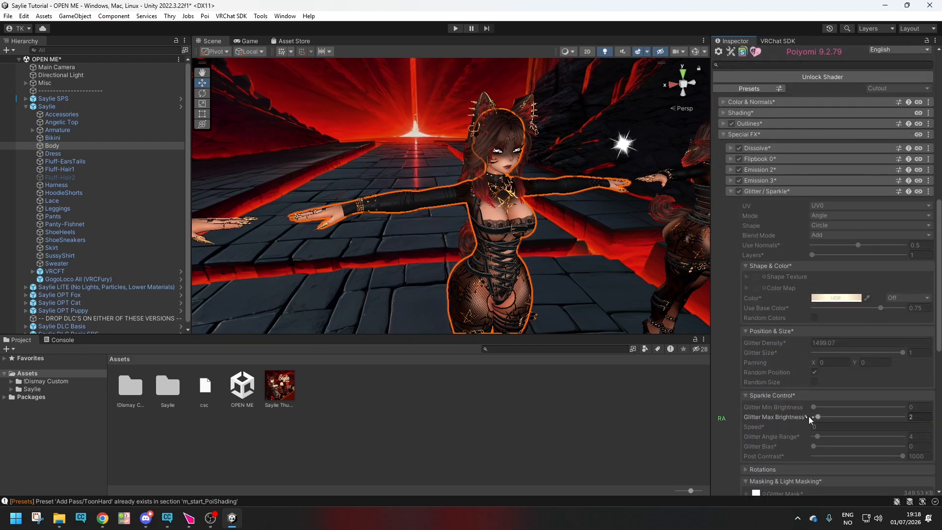
pyautogui.scroll(6, 795, 391)
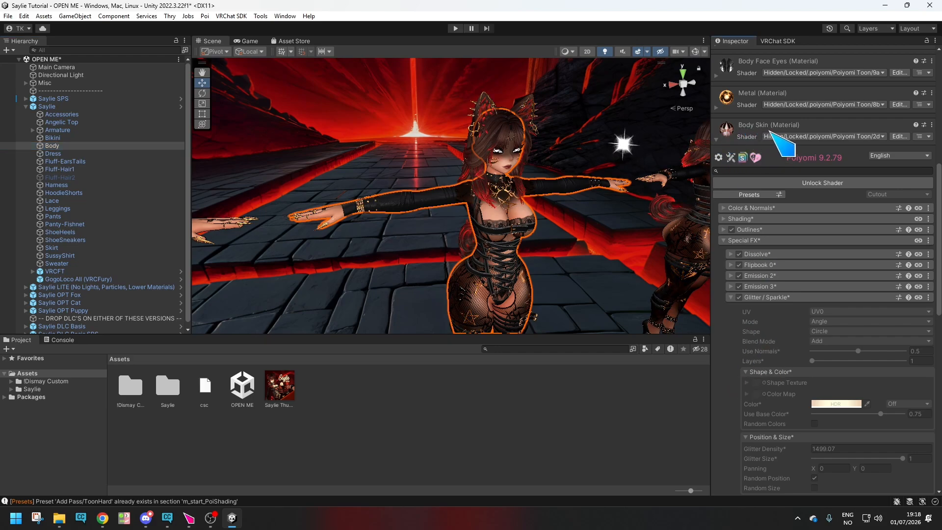
pyautogui.scroll(-5, 774, 415)
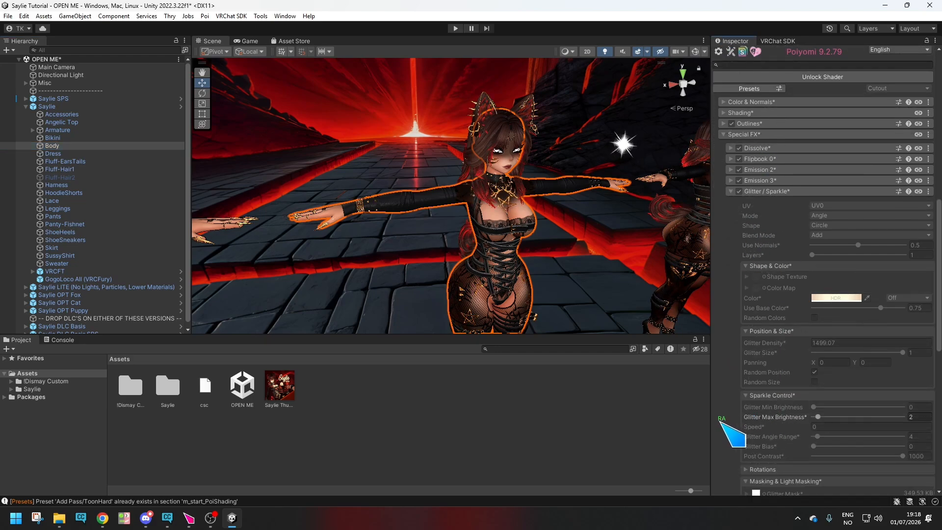
# Expand the Shading and Color & Normals sections of the Body Skin material and examine the Decal 2 and Decal 3 settings.
pyautogui.click(726, 112)
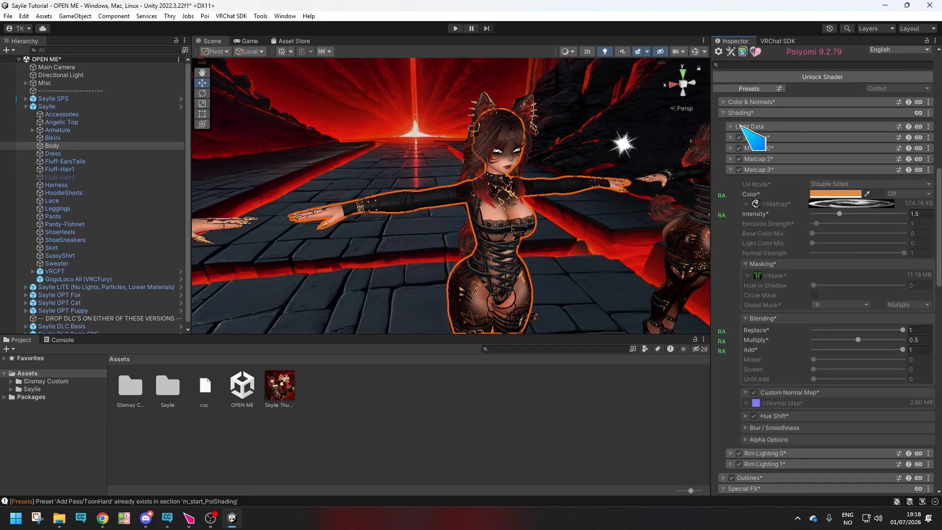
pyautogui.click(725, 102)
pyautogui.click(730, 179)
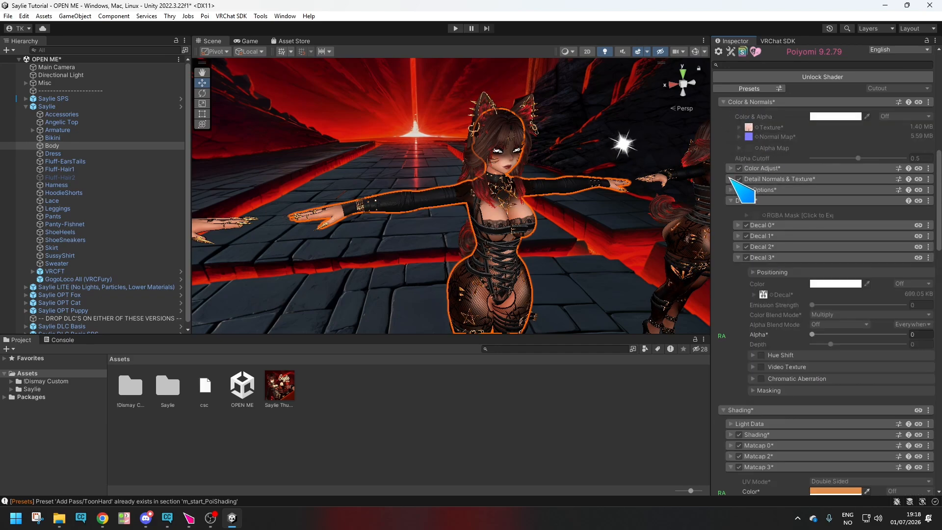
pyautogui.click(739, 247)
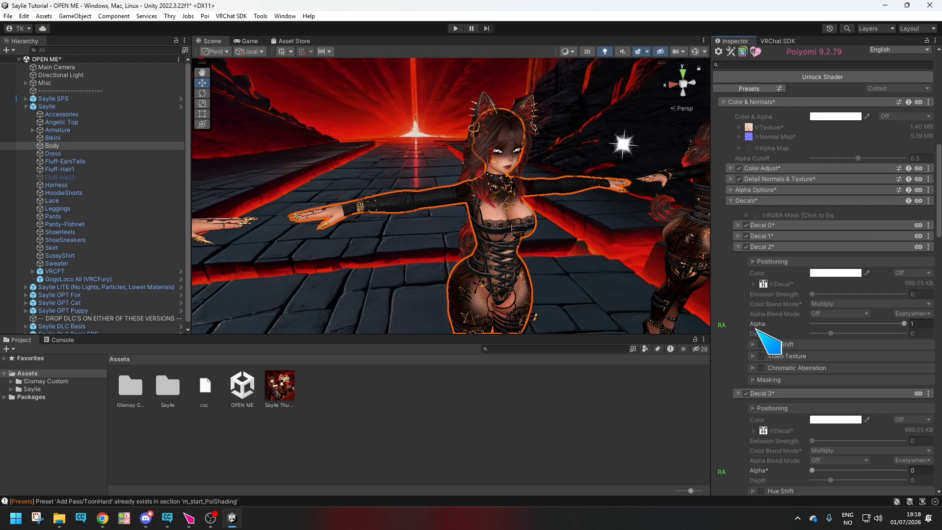
pyautogui.scroll(-3, 751, 290)
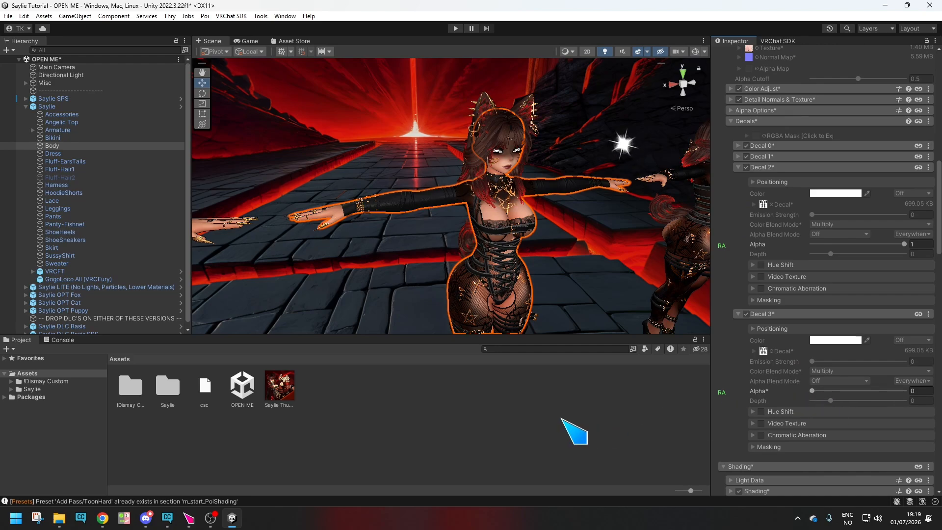
pyautogui.scroll(3, 778, 269)
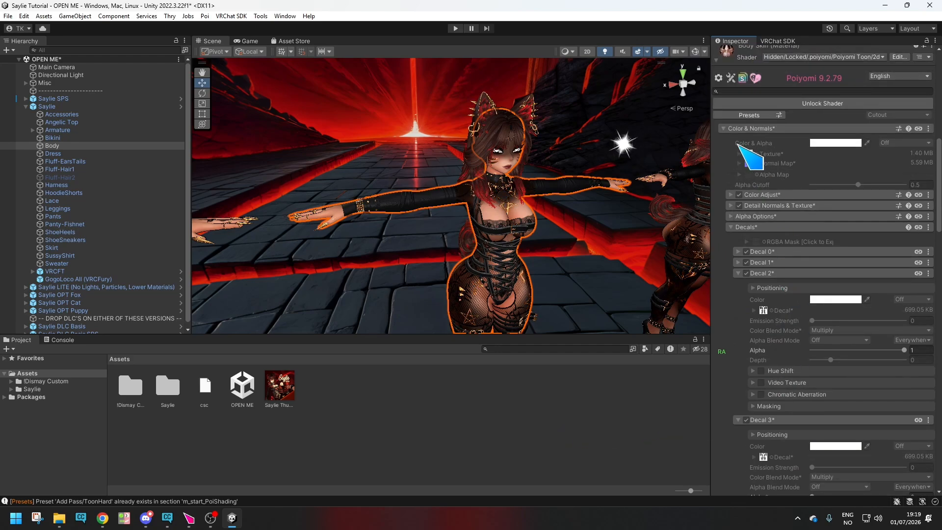
# Collapse the upper shader sections, view the image used as Global Mask Texture 1 and close it again.
pyautogui.click(729, 128)
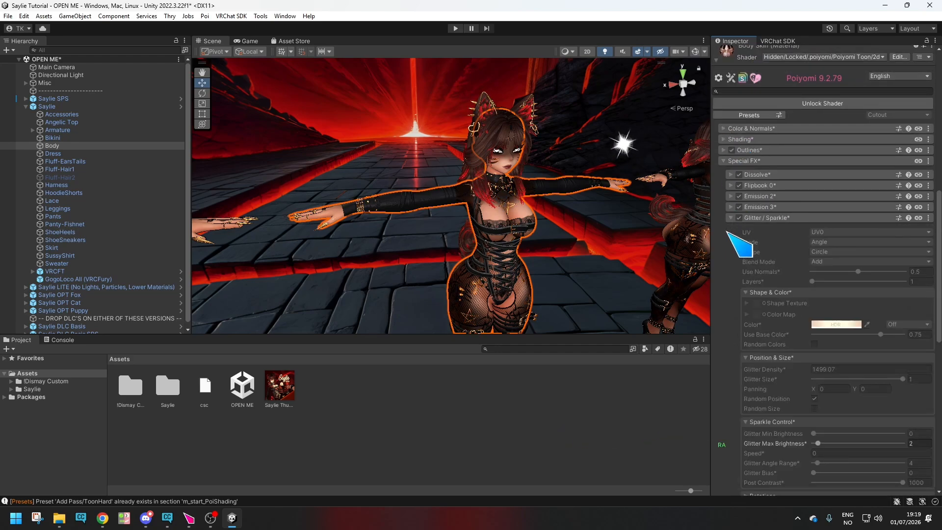
pyautogui.click(728, 139)
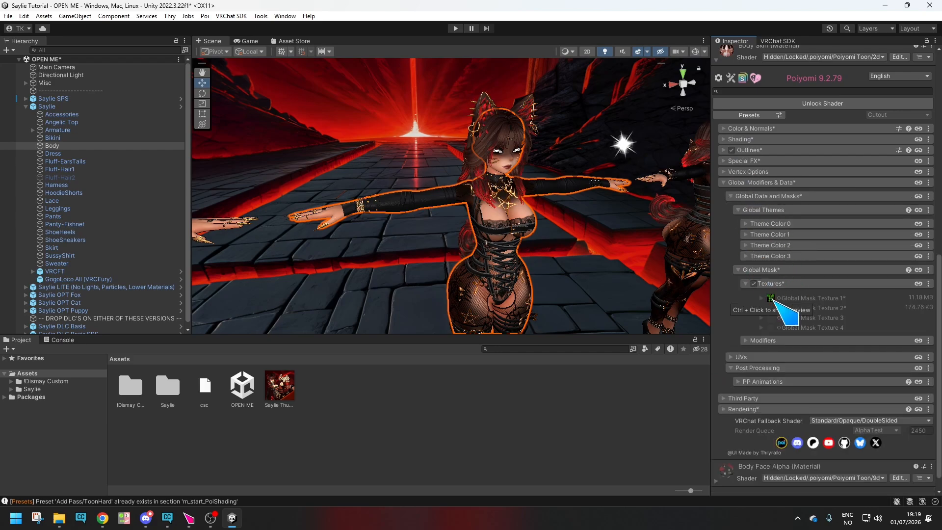
pyautogui.doubleClick(772, 298)
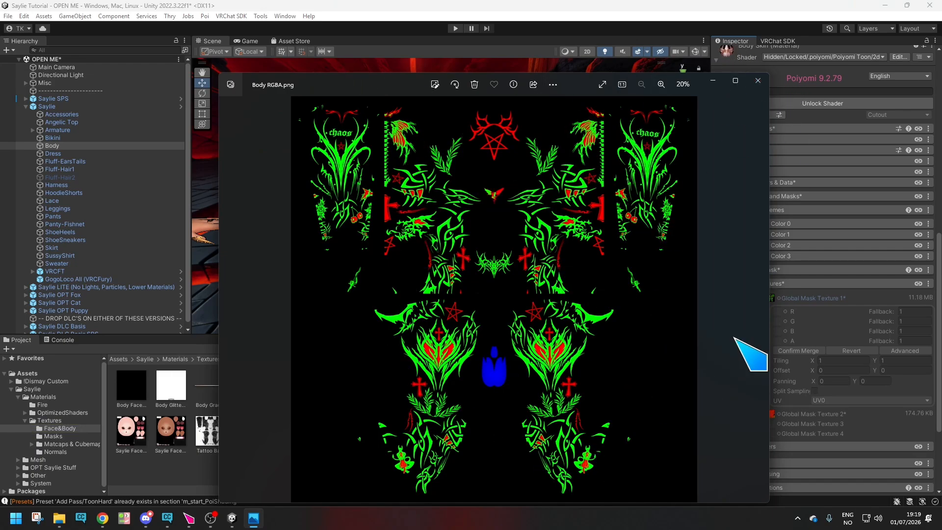
pyautogui.click(758, 80)
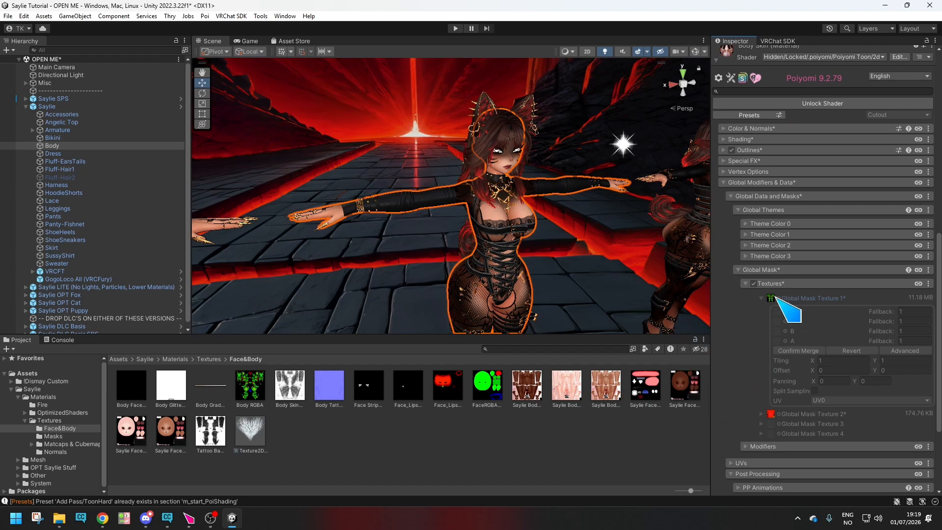
# Examine the Matcap 3 masking and blending settings under Shading, then view the Body RGBA texture again and close it.
pyautogui.click(723, 142)
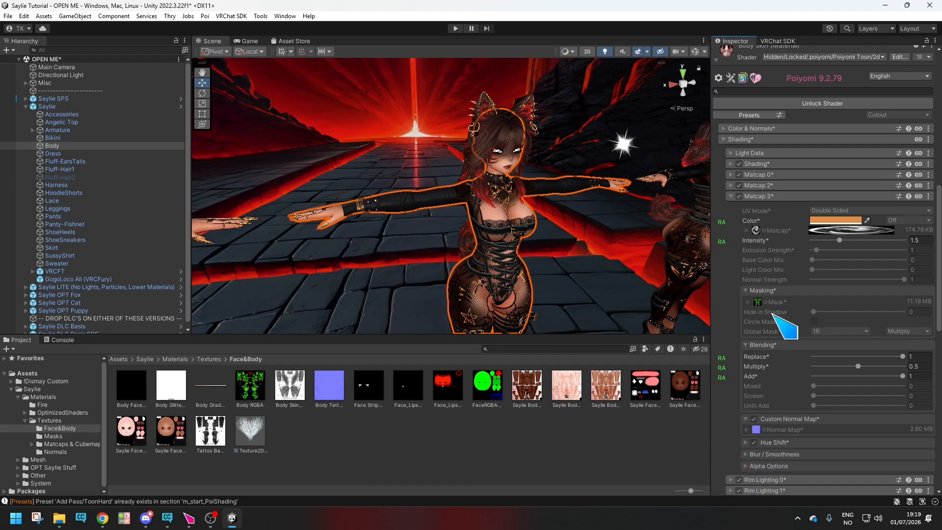
pyautogui.scroll(-2, 824, 316)
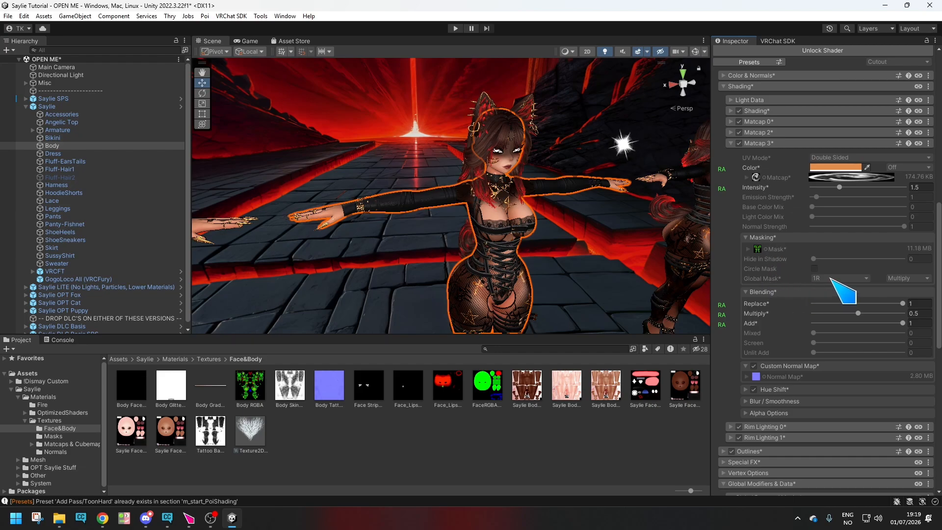
pyautogui.doubleClick(251, 388)
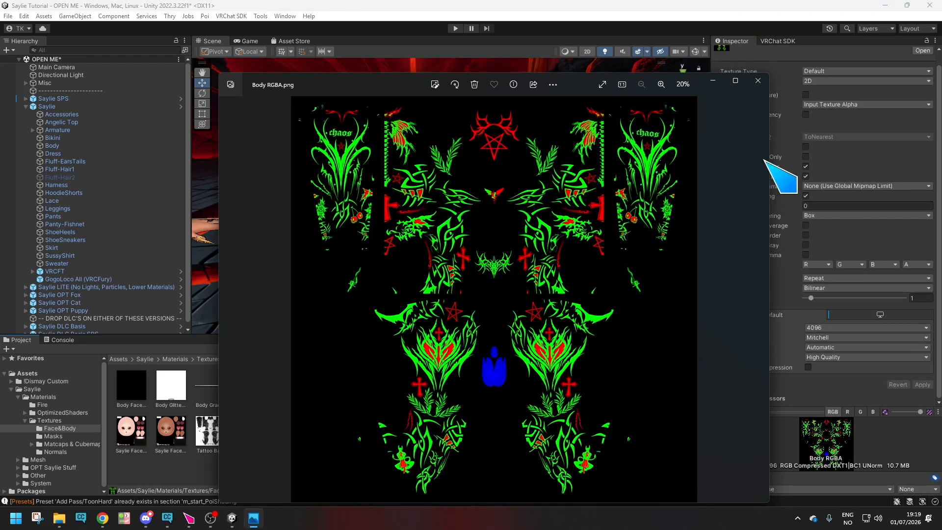
pyautogui.click(759, 80)
# Reselect the Body mesh of the Saylie avatar and bring its Body Skin material settings back into view.
pyautogui.click(496, 211)
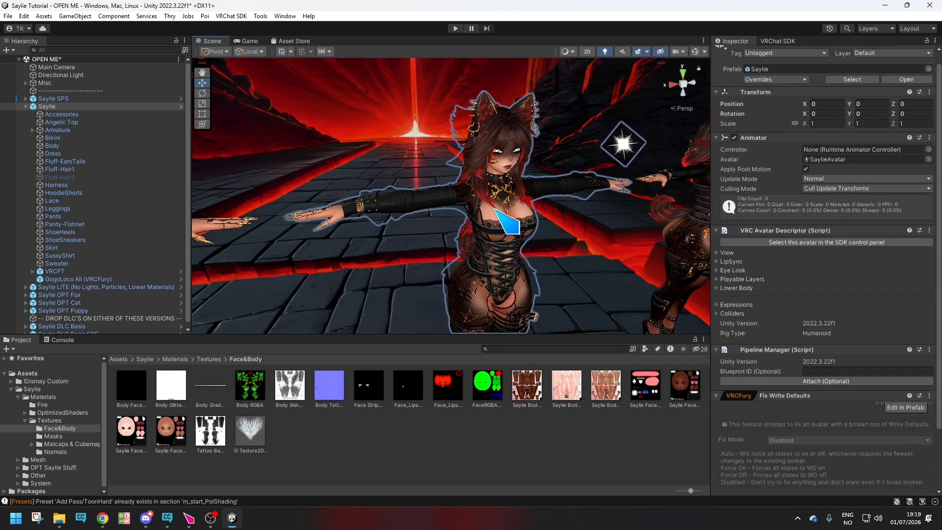
pyautogui.click(495, 210)
pyautogui.click(496, 211)
pyautogui.click(495, 211)
pyautogui.scroll(-4, 762, 370)
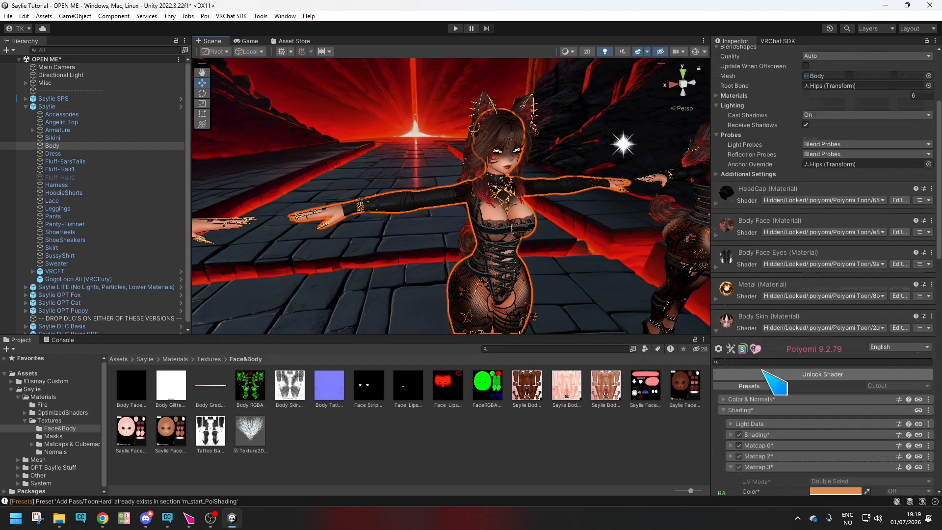
# View the images used as Global Mask Texture 1 and Global Mask Texture 2 in the Body Skin material, closing each one again.
pyautogui.scroll(-5, 762, 370)
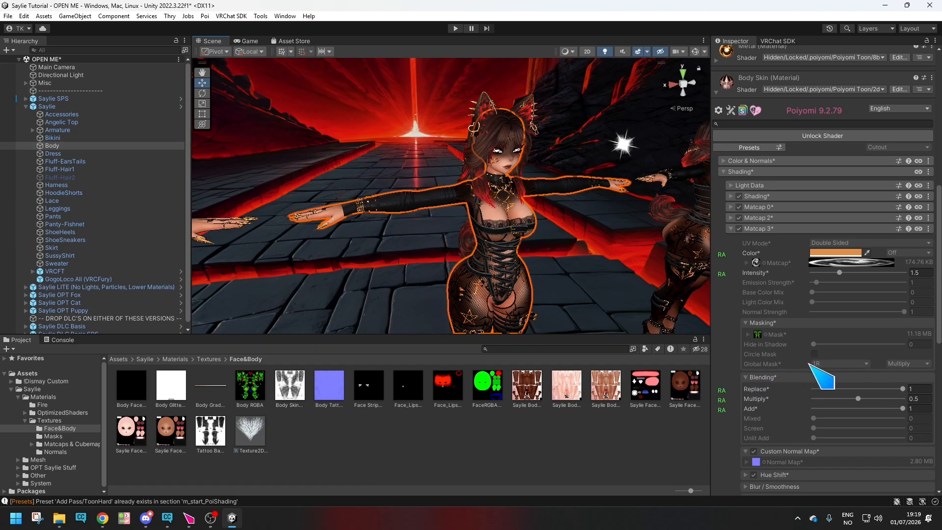
pyautogui.scroll(-7, 825, 392)
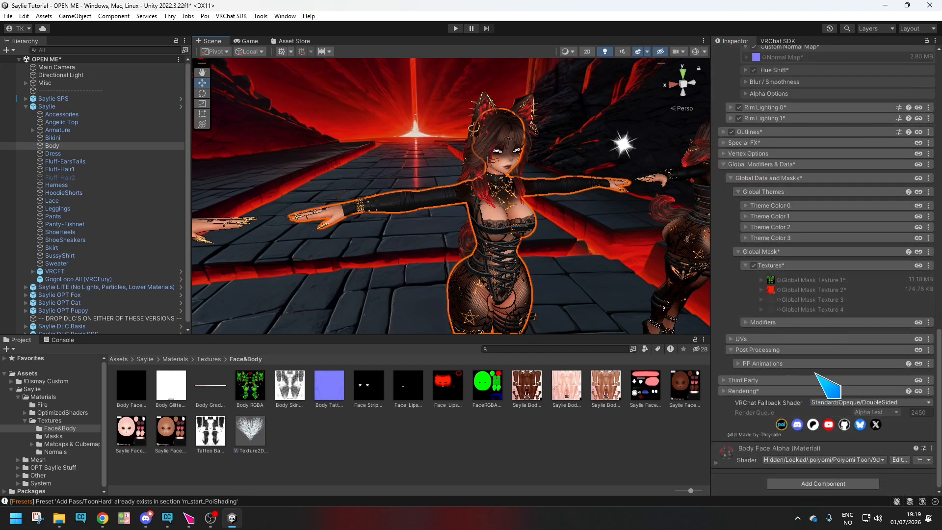
pyautogui.doubleClick(771, 360)
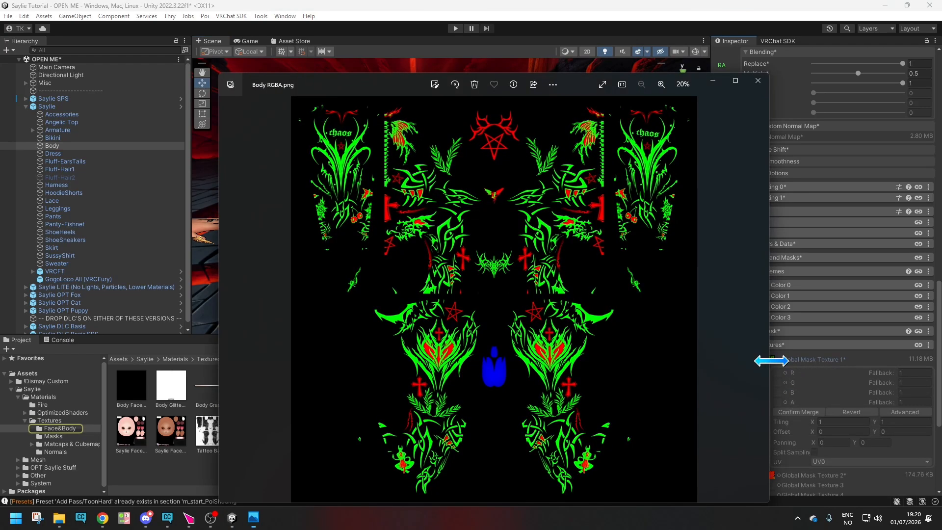
pyautogui.click(758, 81)
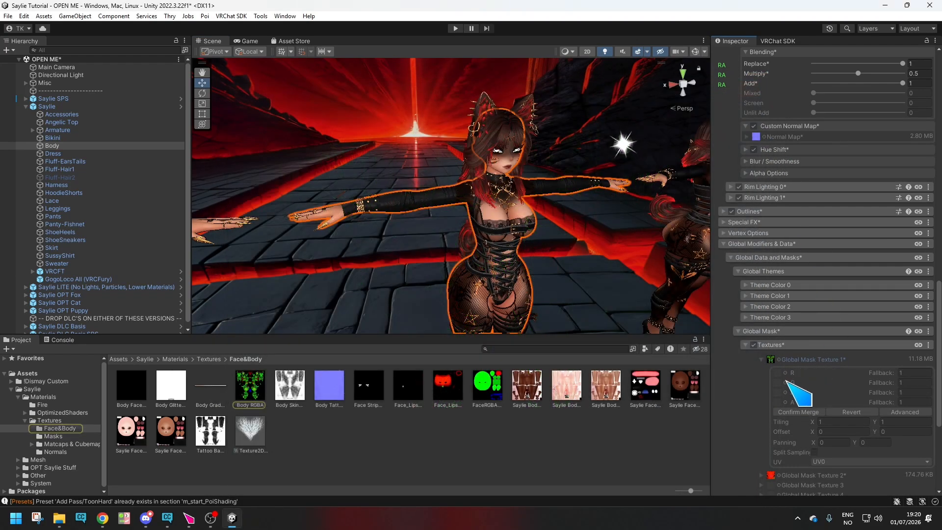
pyautogui.click(762, 359)
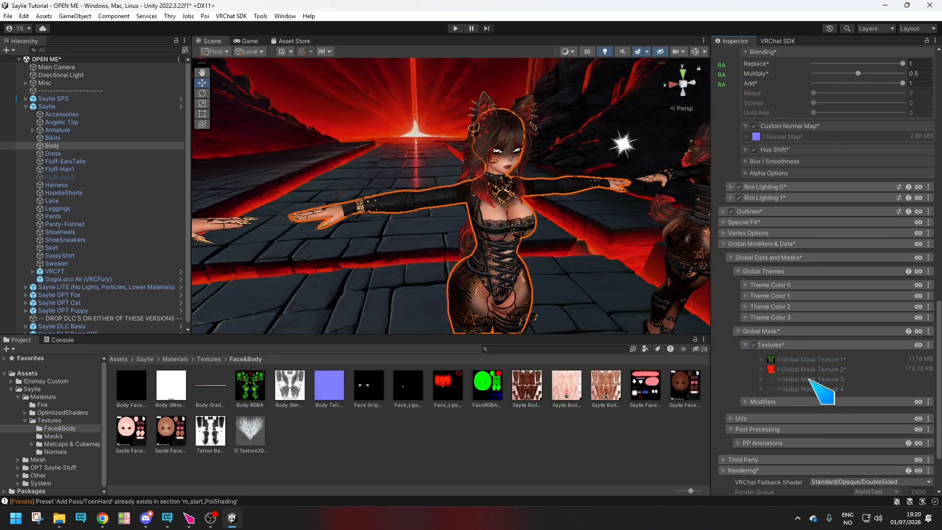
pyautogui.doubleClick(771, 370)
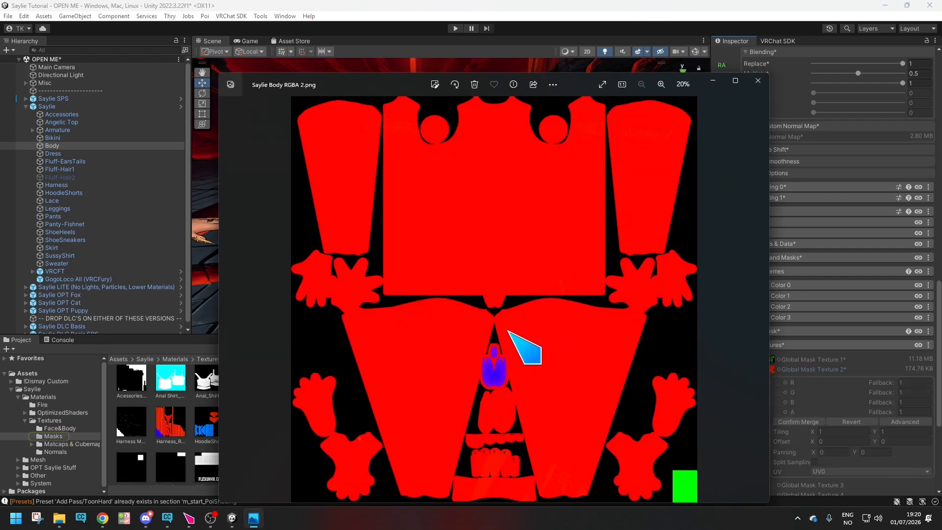
pyautogui.click(758, 80)
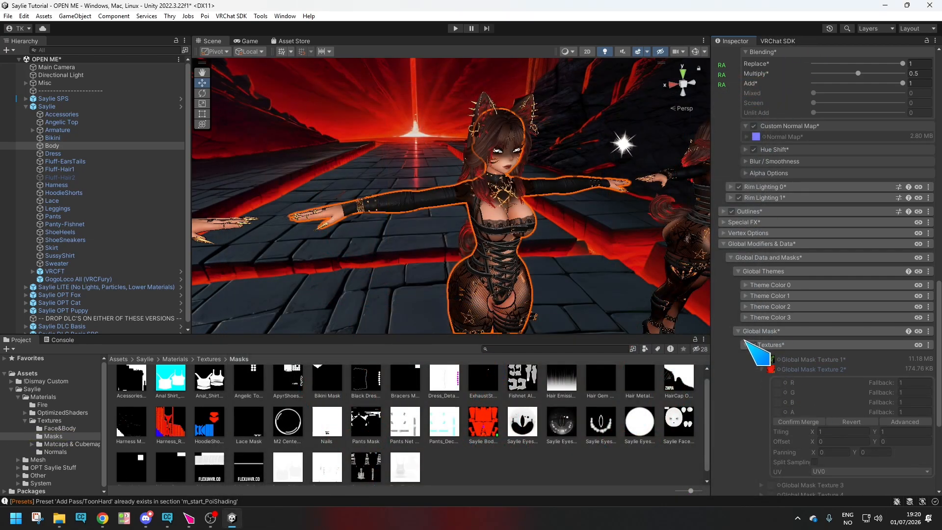
# Collapse the Global Themes and Matcap 3 sections of the Body Skin material, leaving the Global Mask Textures list expanded.
pyautogui.click(747, 345)
pyautogui.scroll(15, 801, 373)
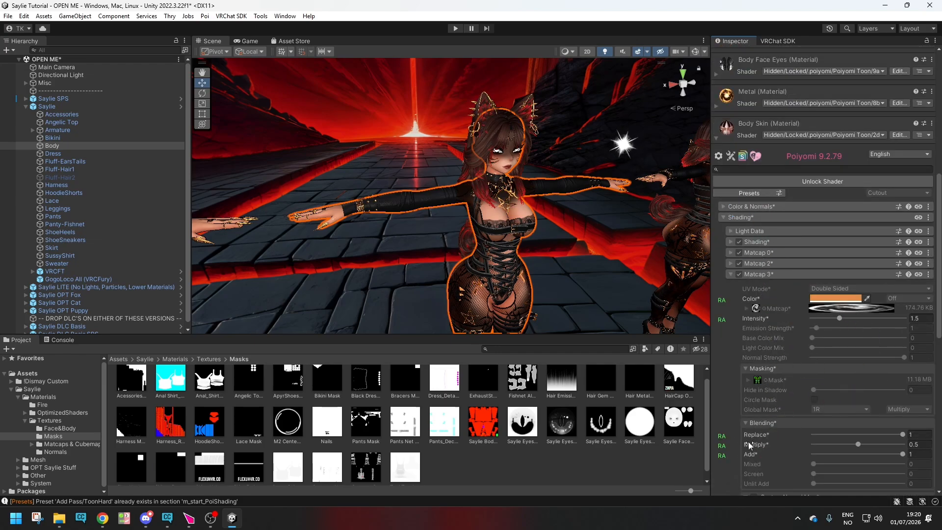
pyautogui.click(730, 275)
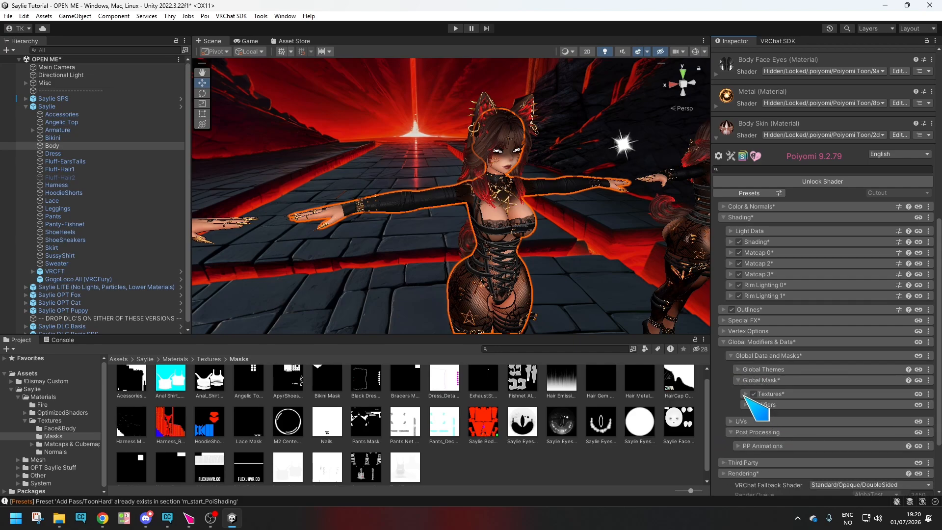
pyautogui.click(747, 394)
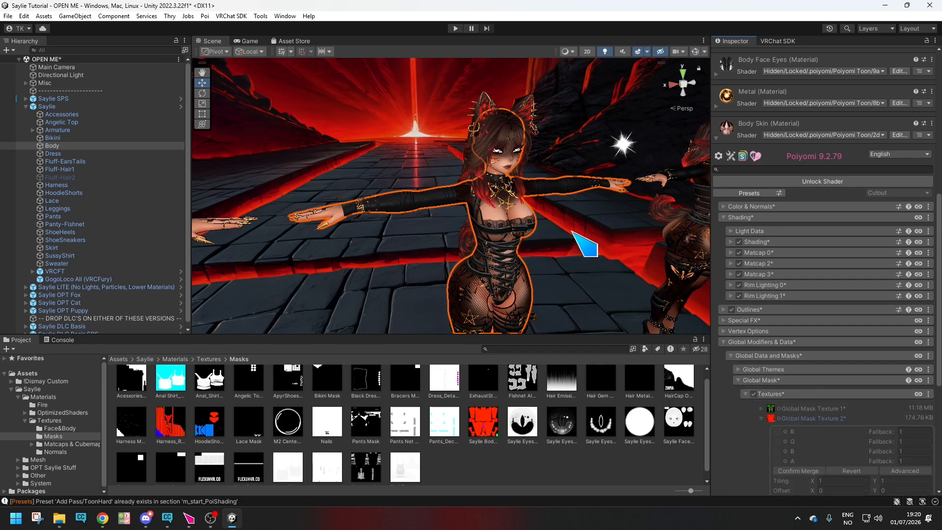
# Deselect the Body mesh and return to the root Assets folder of the project.
pyautogui.moveTo(581, 255); pyautogui.dragTo(595, 256, button='right')
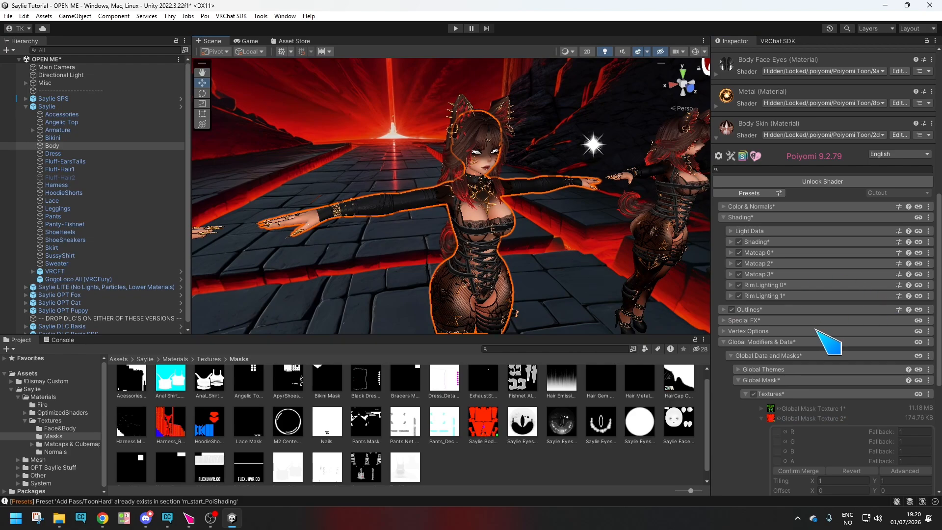
pyautogui.click(579, 282)
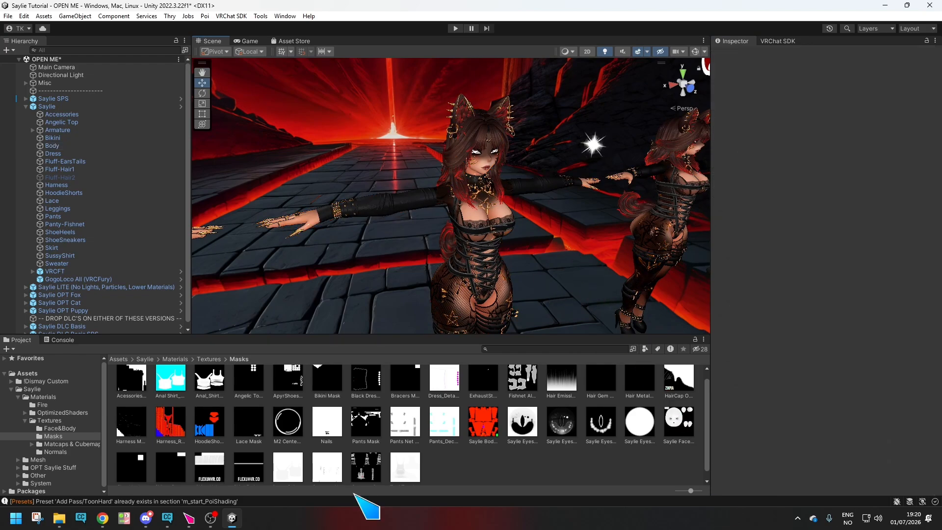
pyautogui.click(33, 374)
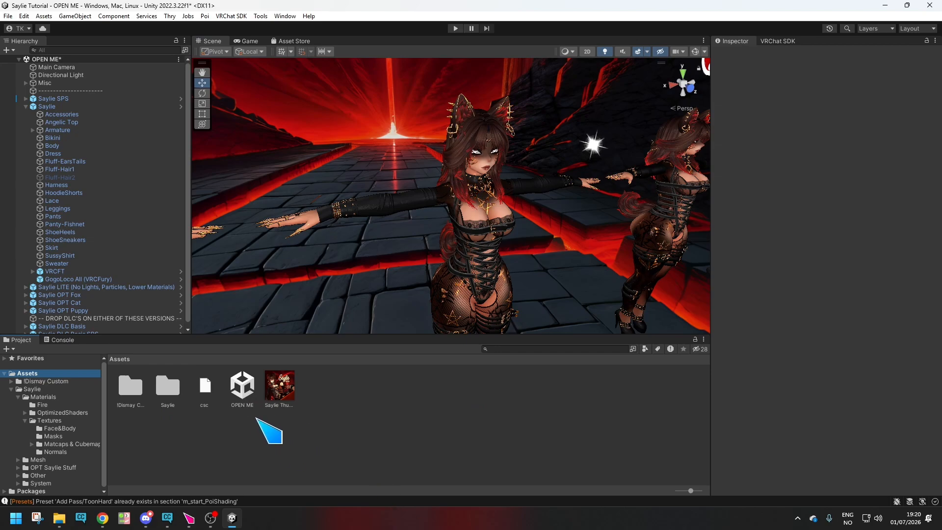